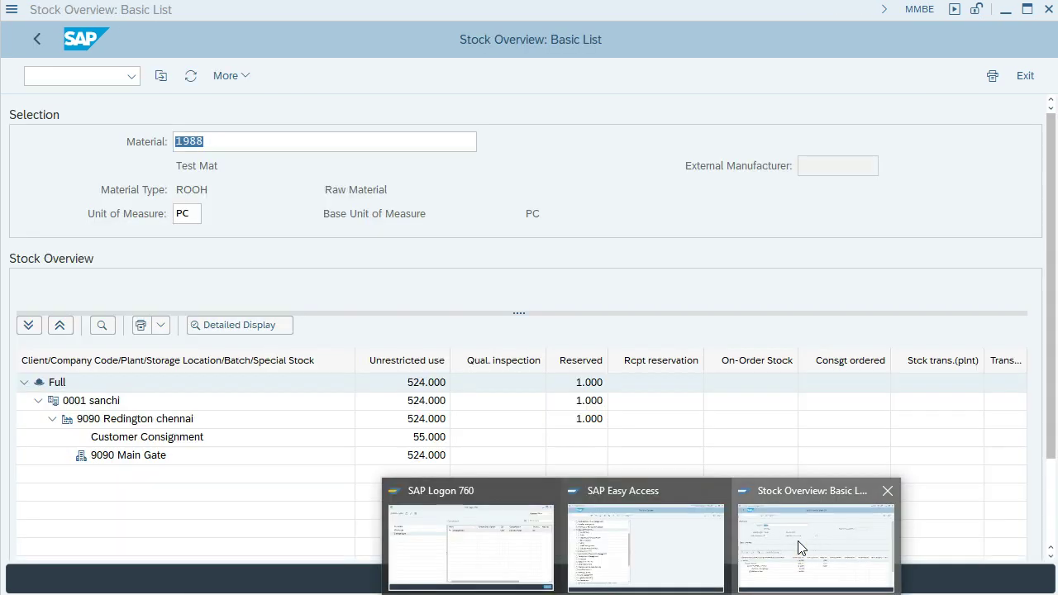
Verify material 1988 shows 55.000 in the Customer Consignment row, then return to SAP Easy Access.
left_click(796, 549)
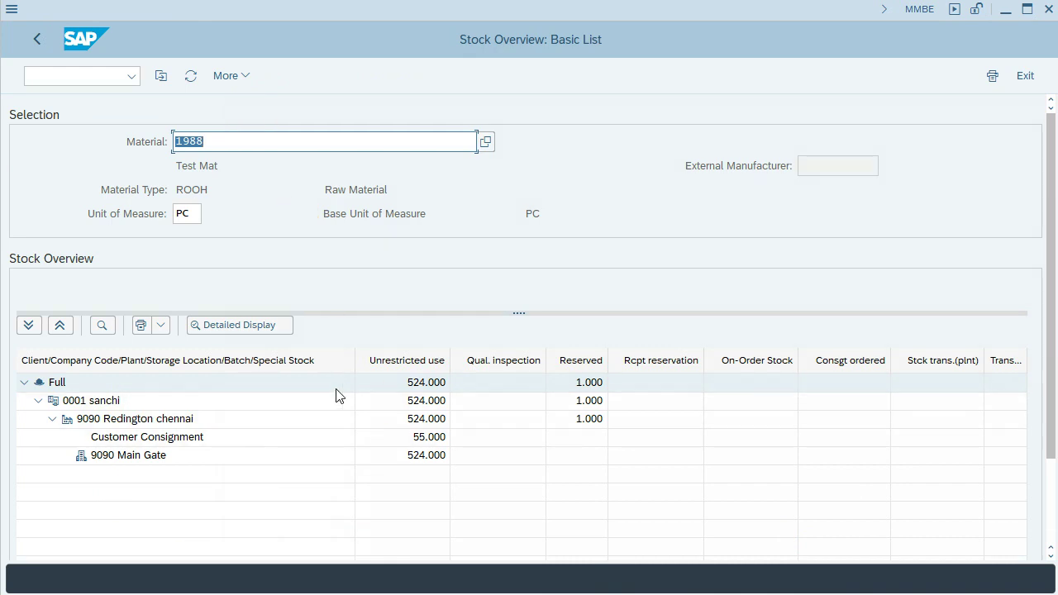
left_click(420, 448)
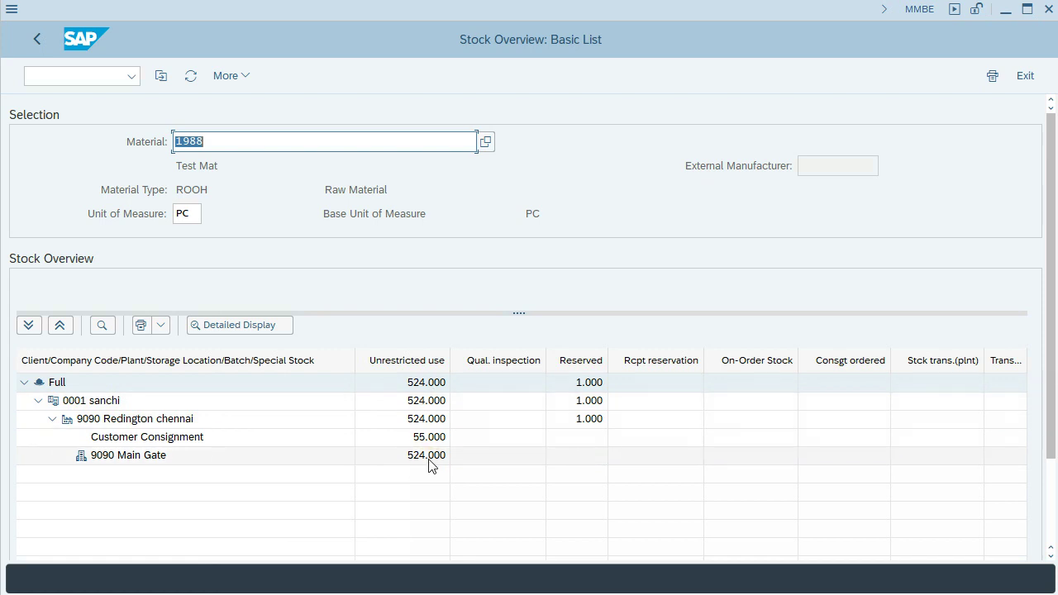
left_click(431, 440)
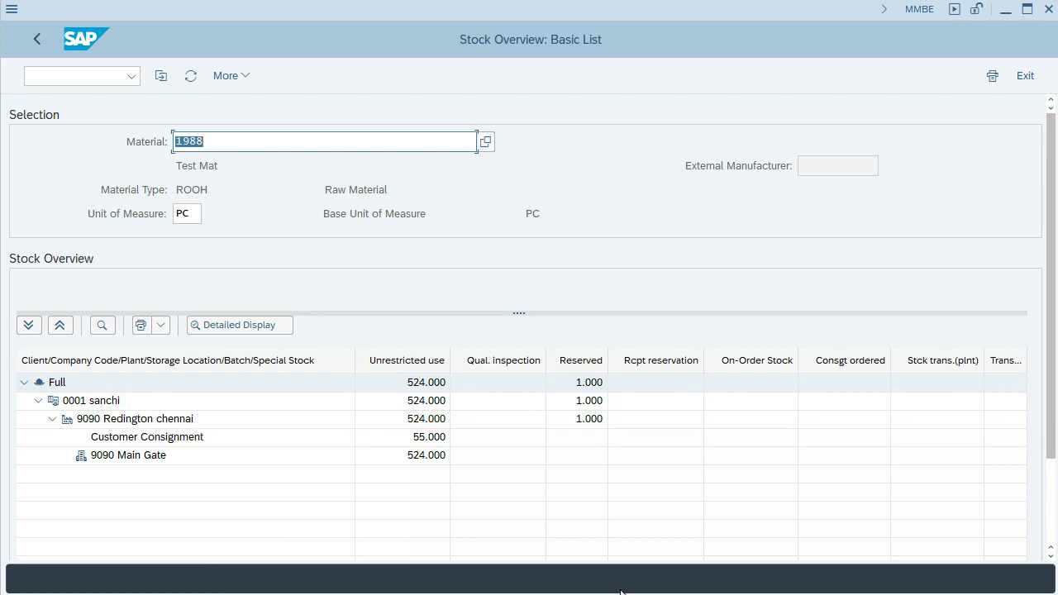
mouse_move(622, 579)
left_click(622, 534)
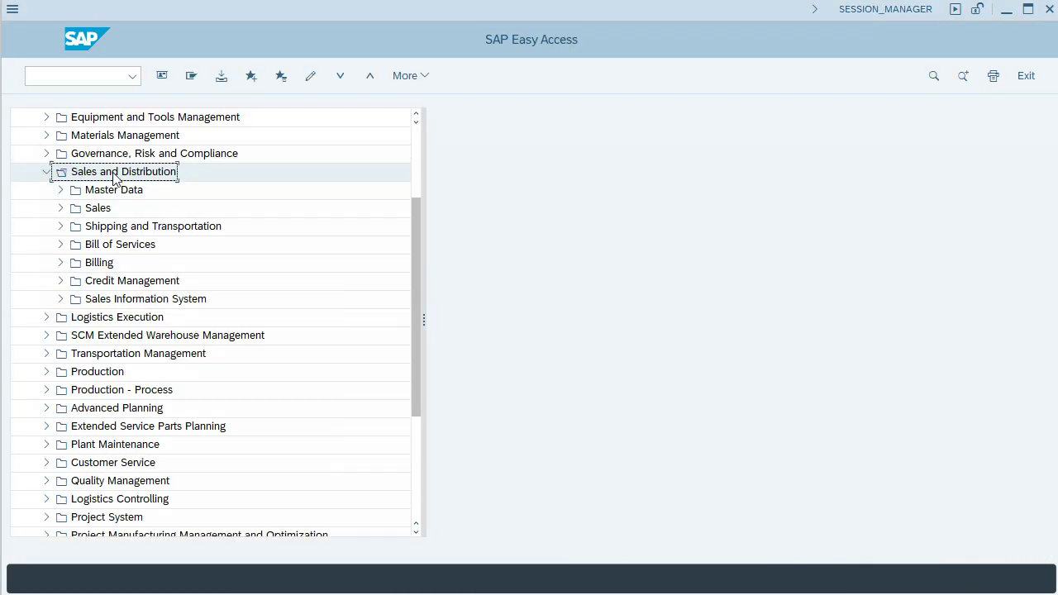
Launch VA01 Create Sales Documents from Sales and Distribution > Sales > Order.
left_click(185, 174)
left_click(60, 208)
left_click(76, 263)
left_click(75, 263)
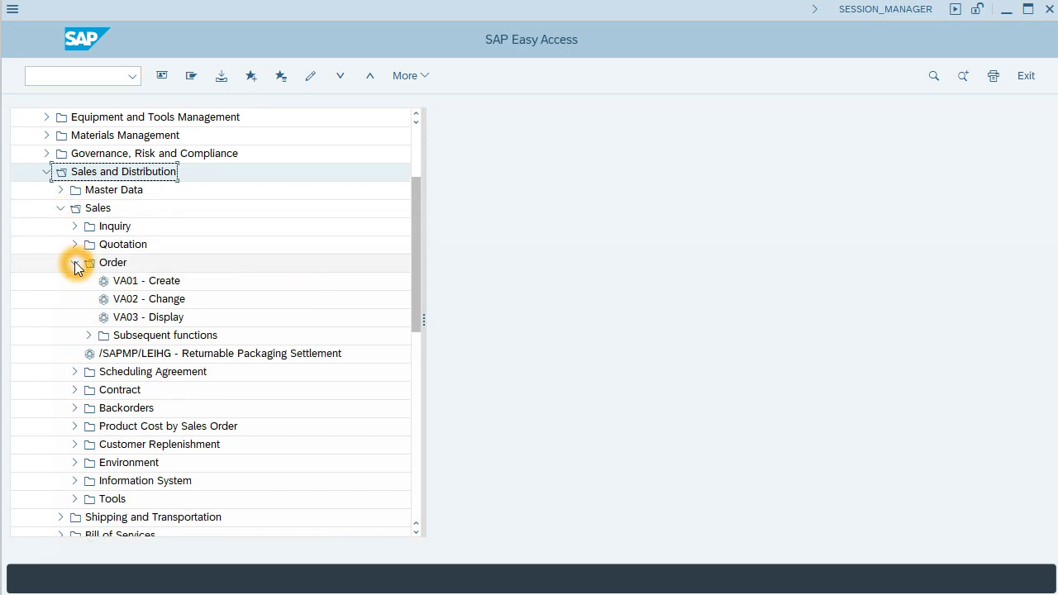
double_click(157, 285)
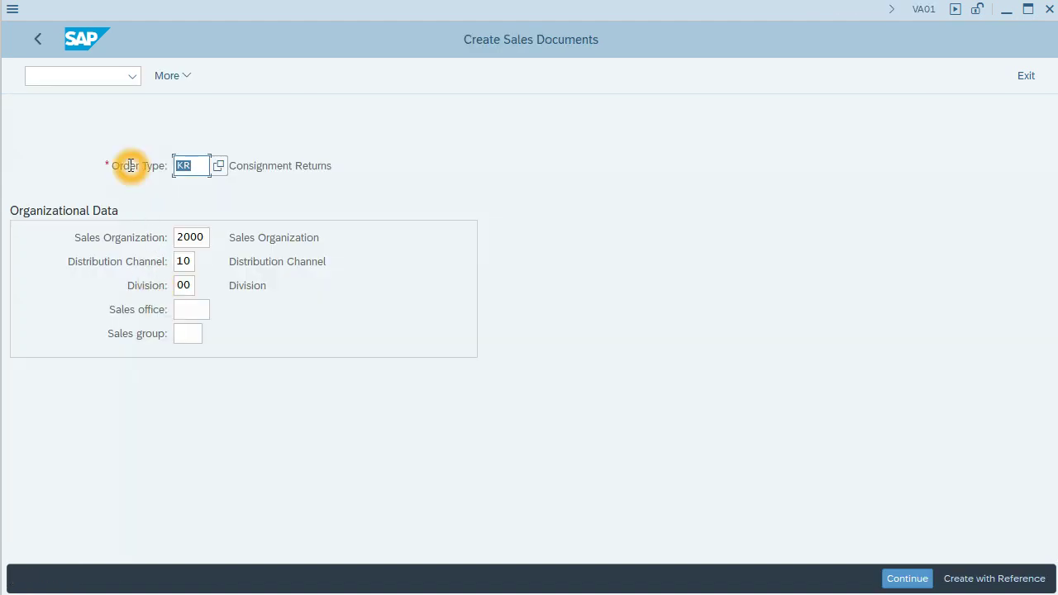
Set order type KA Consignment Pick-up and continue to the order overview.
left_click(224, 170)
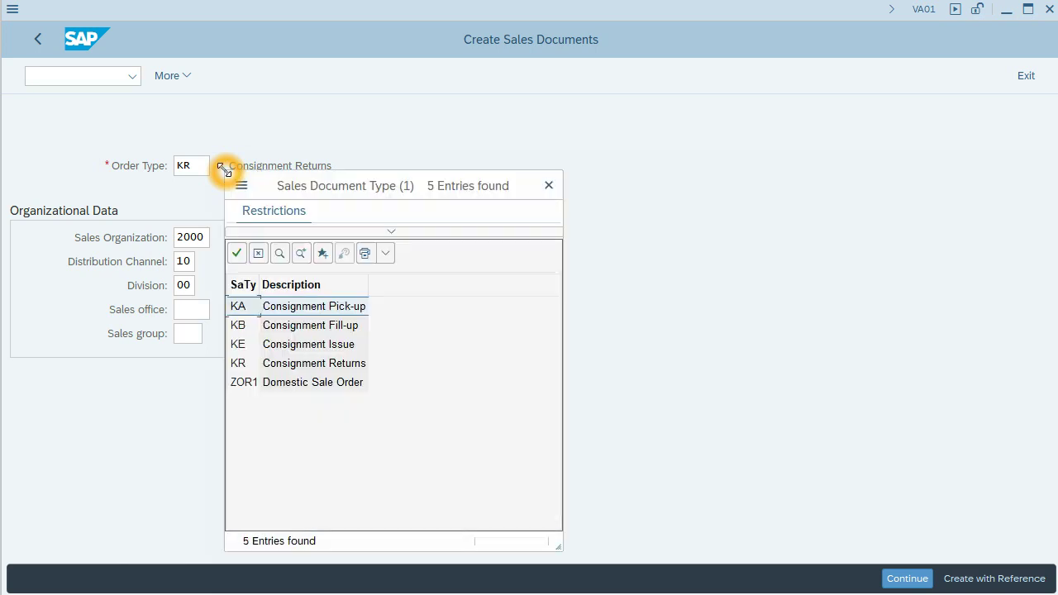
left_click(270, 273)
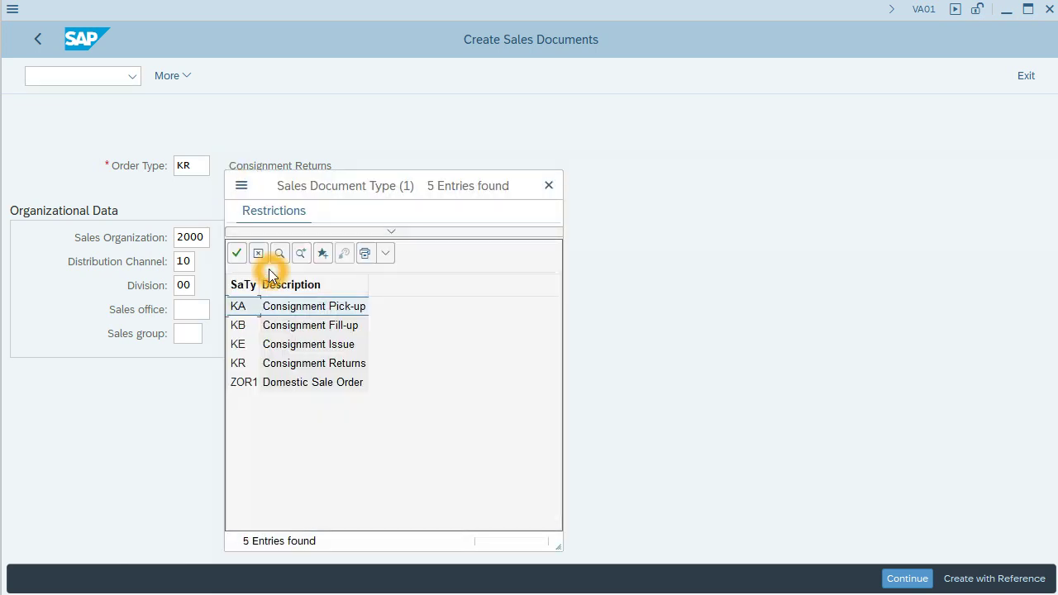
left_click(273, 327)
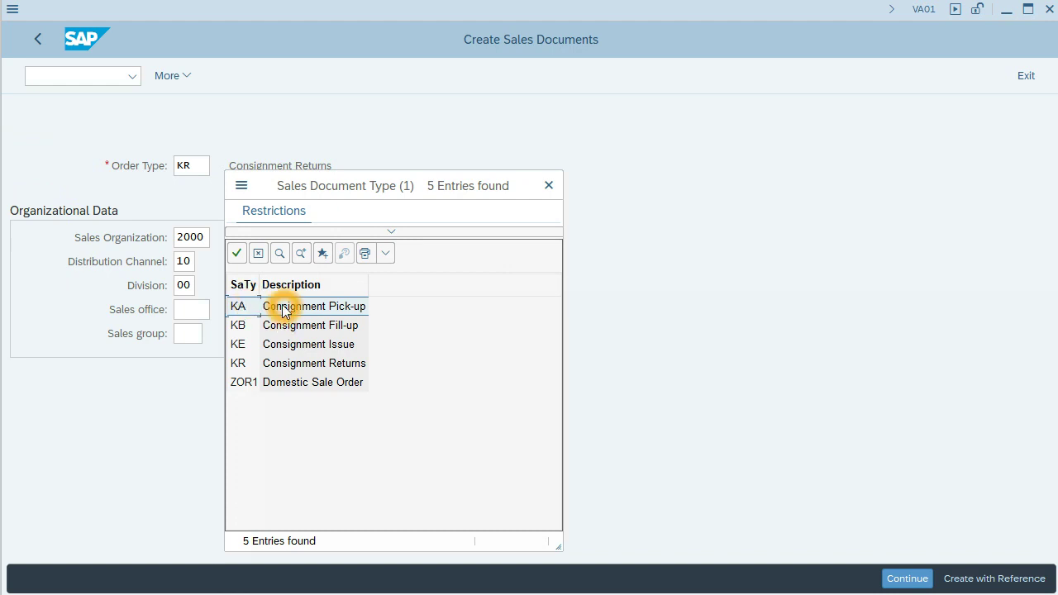
double_click(282, 307)
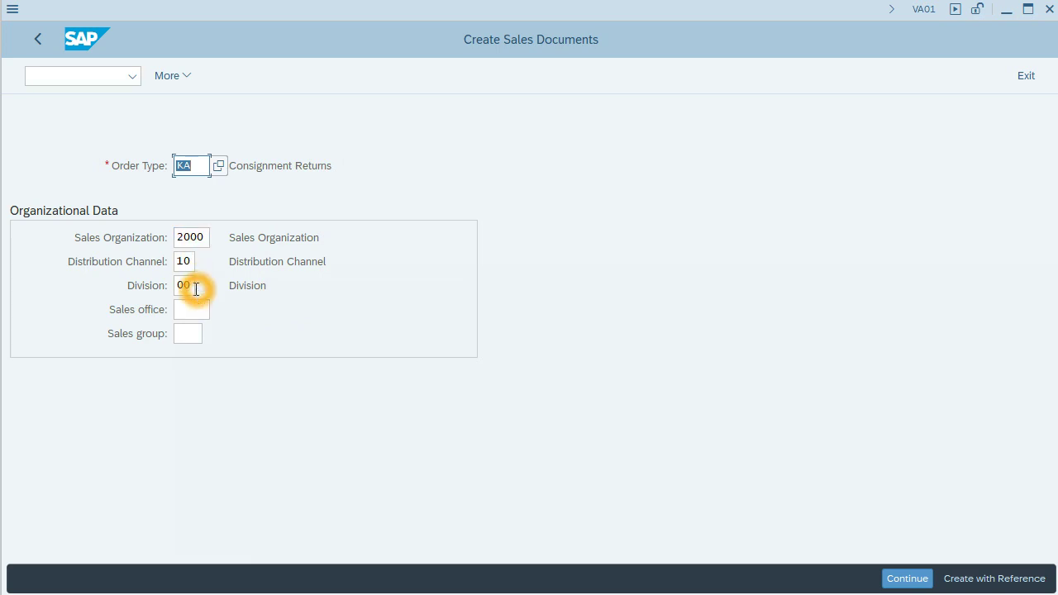
left_click(196, 288)
left_click(198, 314)
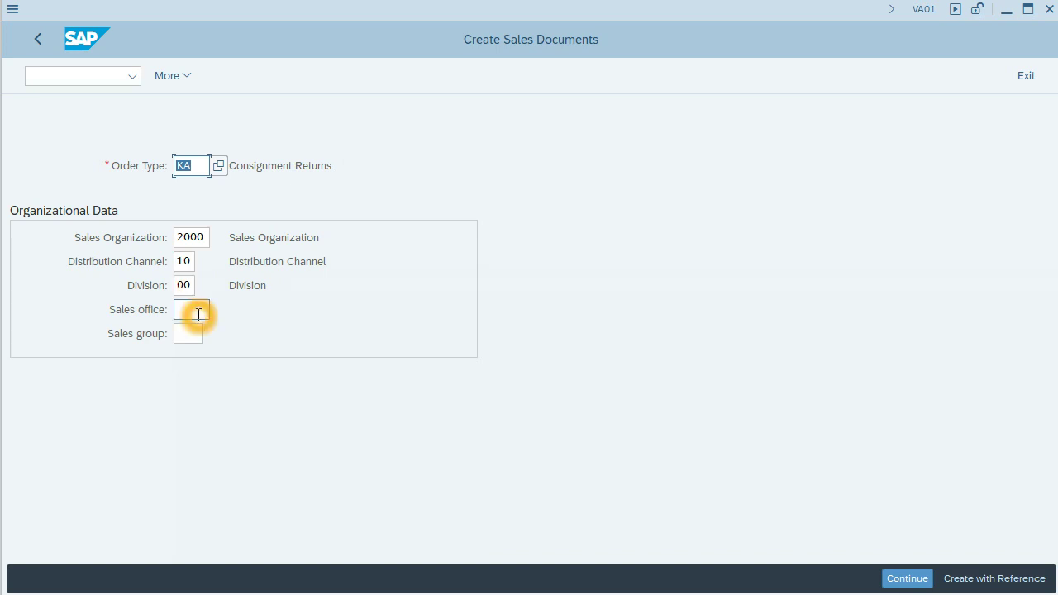
key("Return")
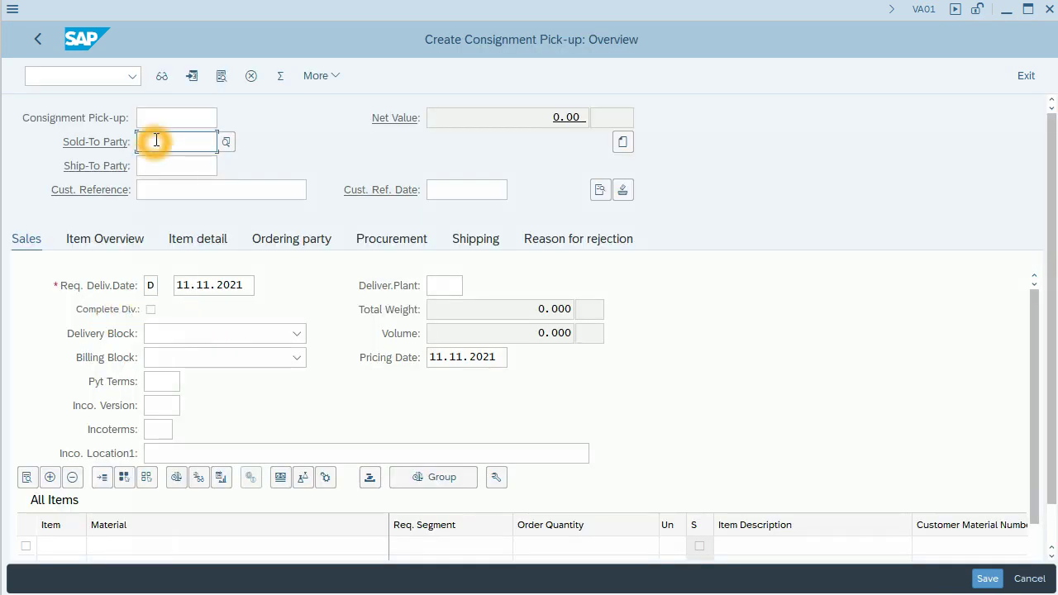
Enter customer 60001100 as sold-to and ship-to party with customer reference 'consignment'.
left_click(157, 140)
type("6")
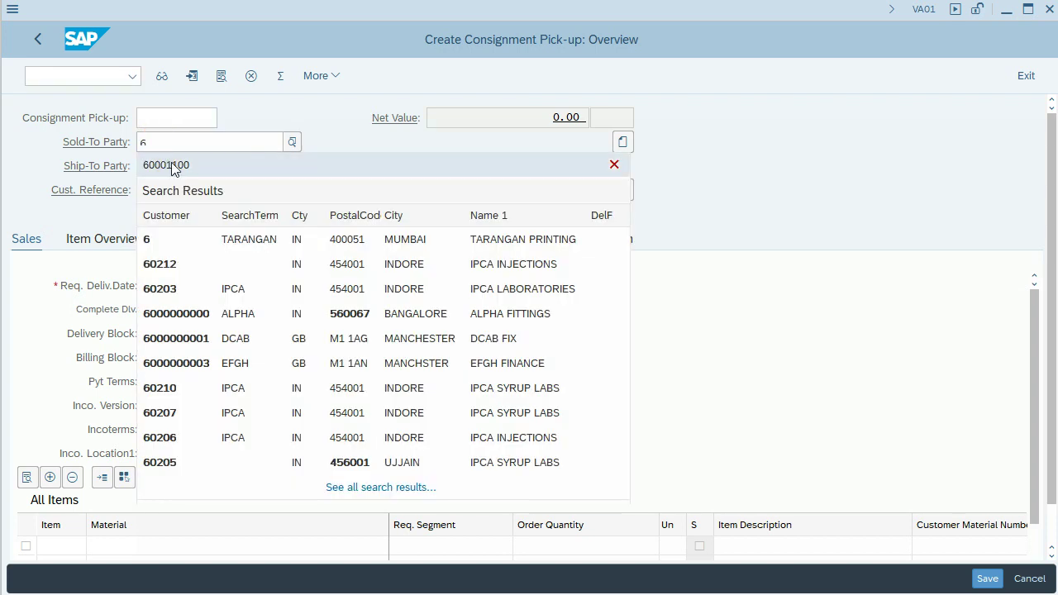
left_click(176, 172)
type("6")
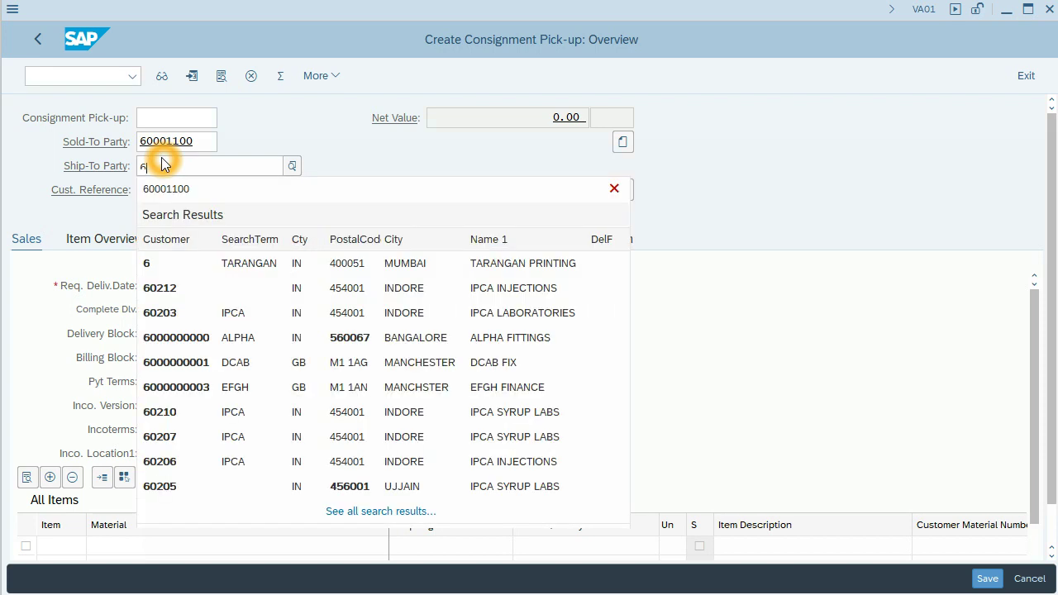
left_click(177, 190)
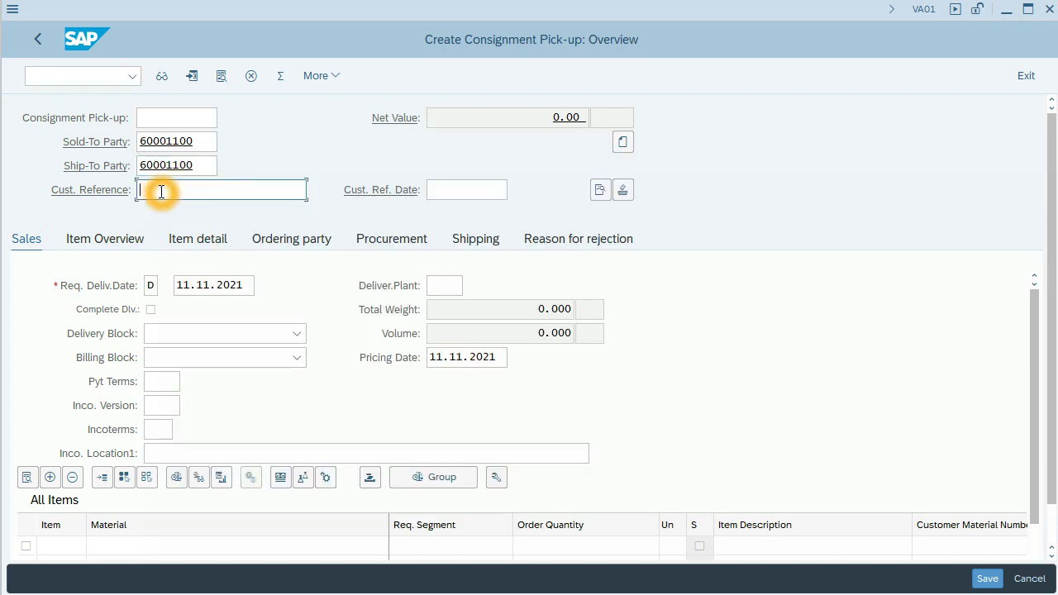
type("con")
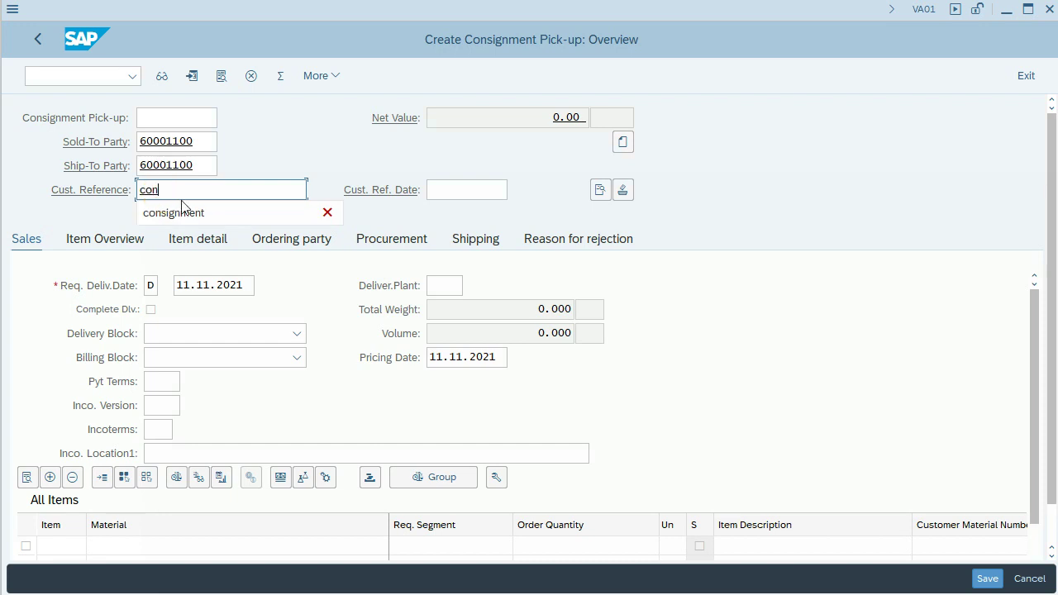
left_click(189, 212)
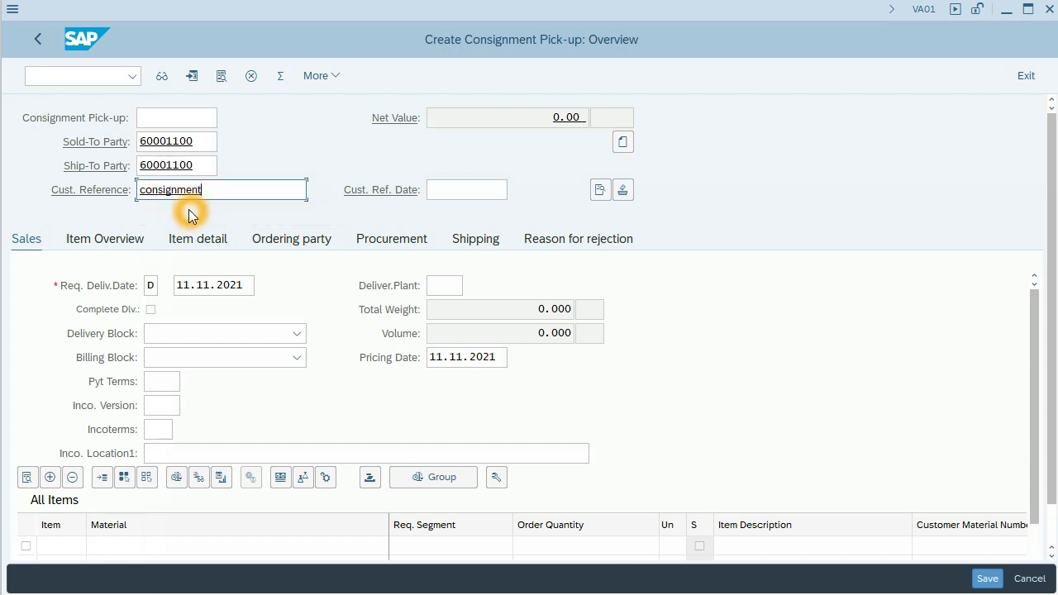
Add item material 1988 with quantity 5 PC and attempt to save the order.
left_click(122, 544)
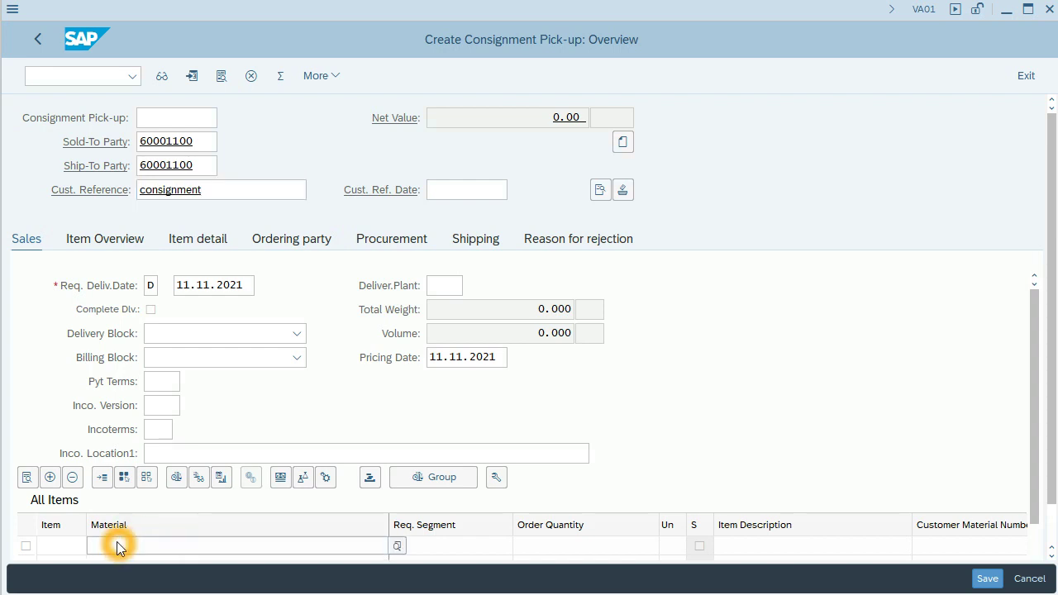
type("1988")
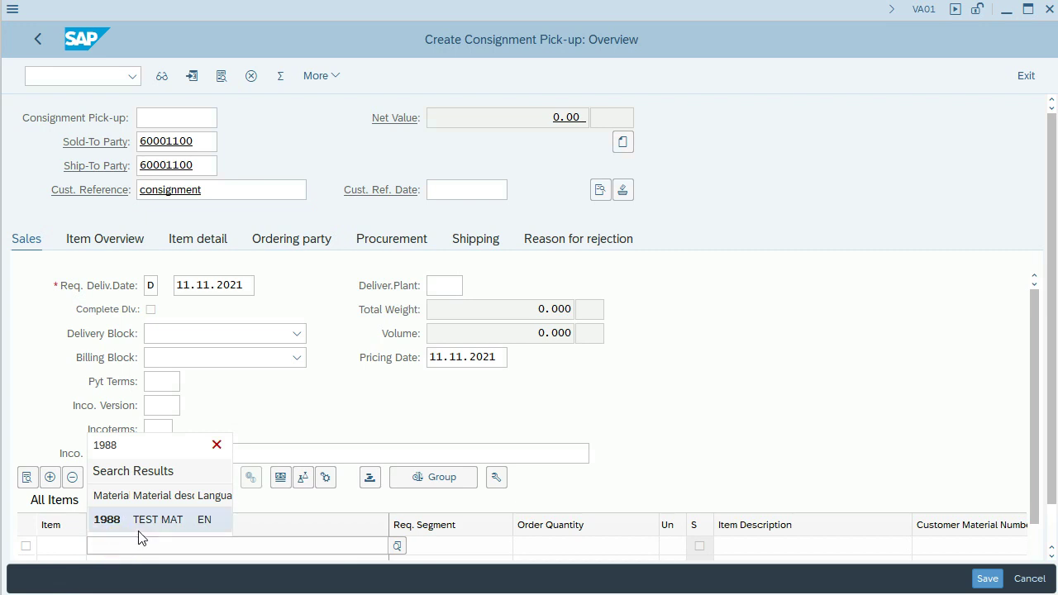
left_click(145, 520)
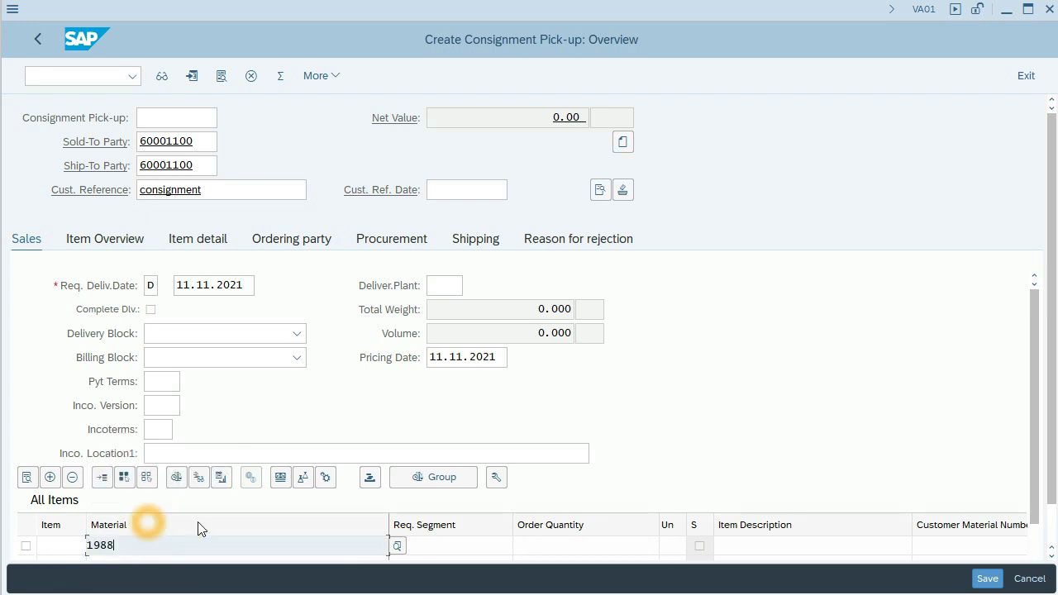
left_click(558, 544)
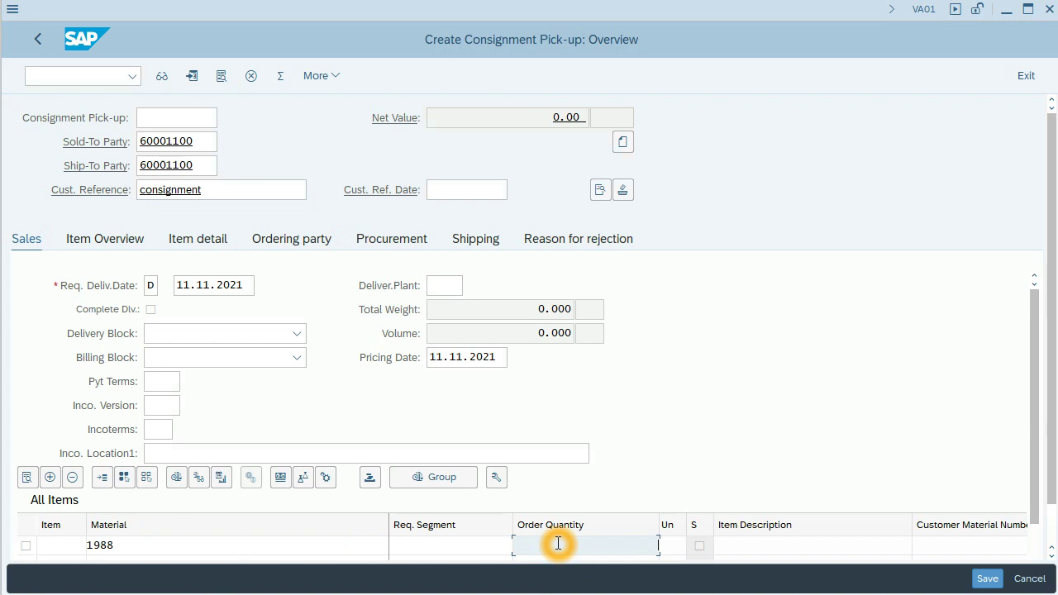
type("5")
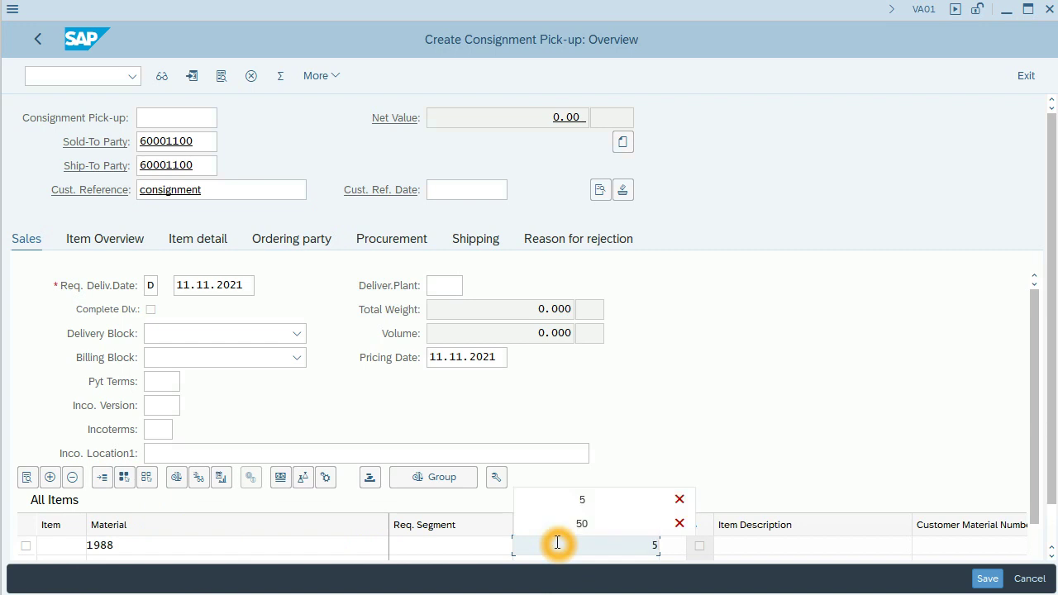
key("Return")
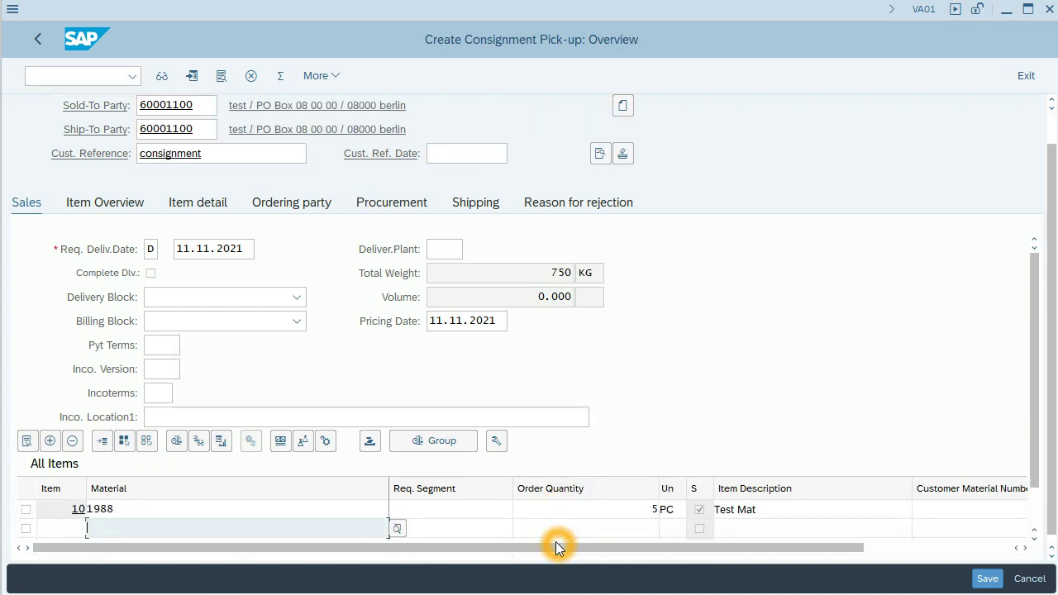
left_click(988, 578)
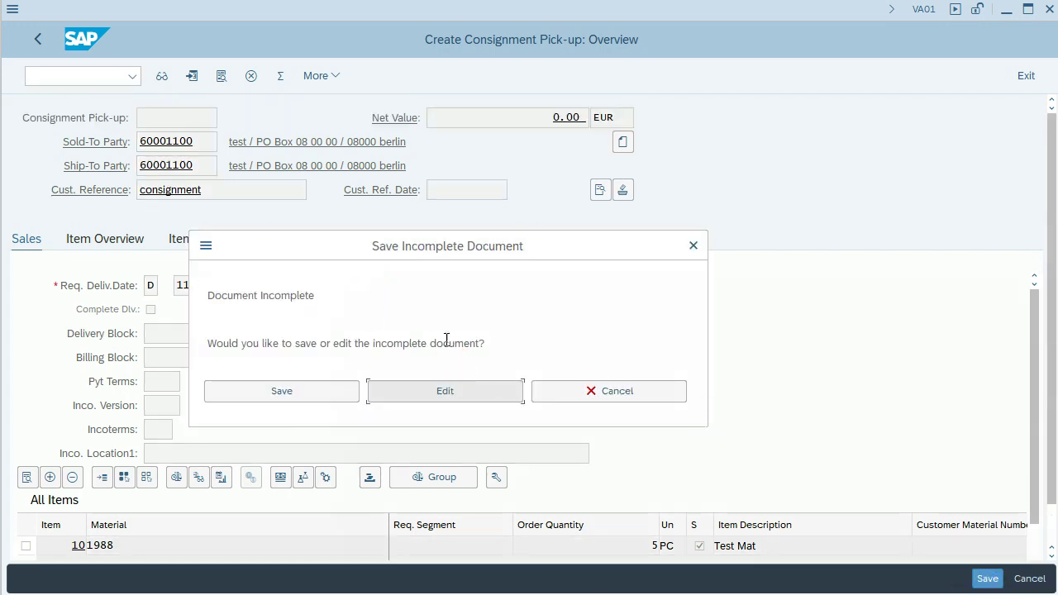
Set the missing order reason to 'Damaged in transit'.
left_click(466, 391)
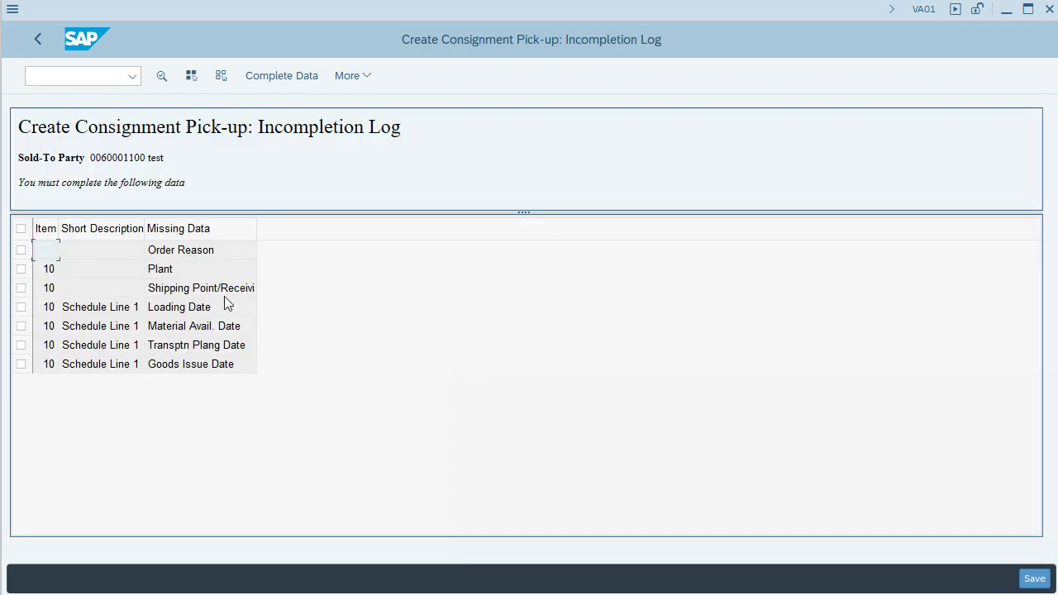
left_click(185, 252)
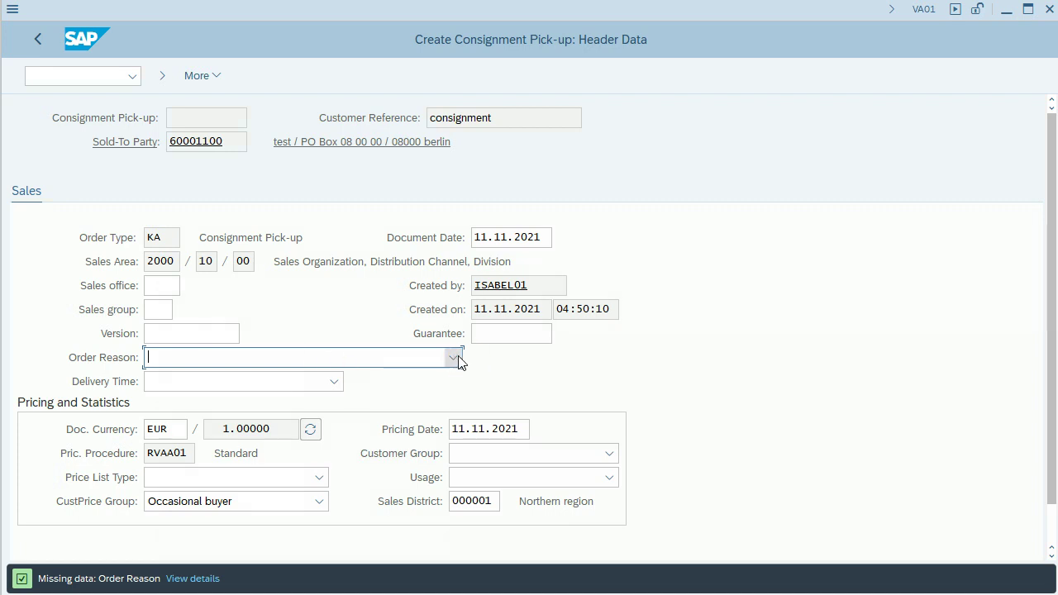
left_click(454, 357)
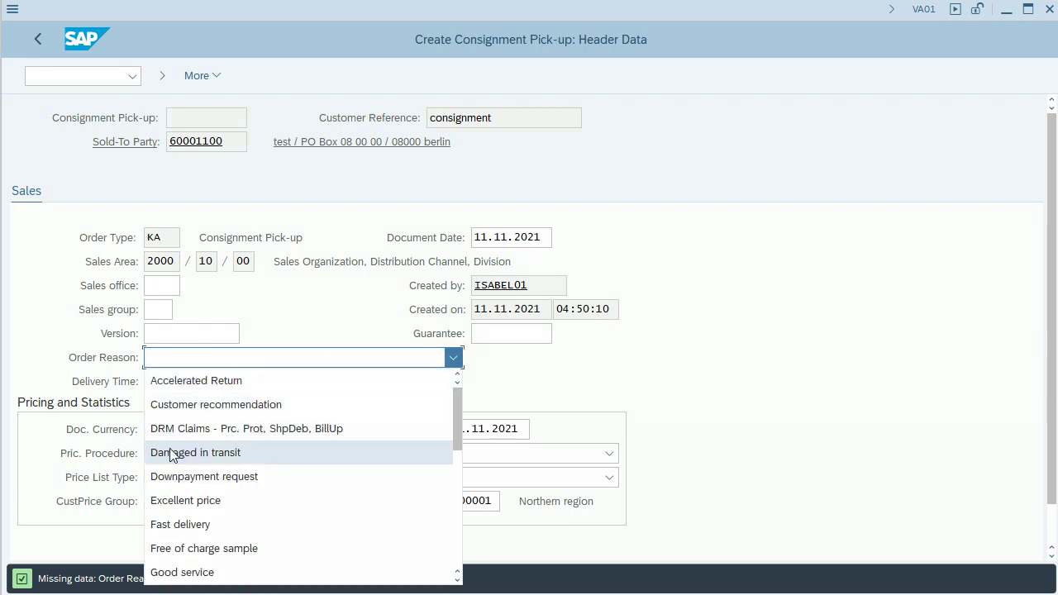
left_click(221, 452)
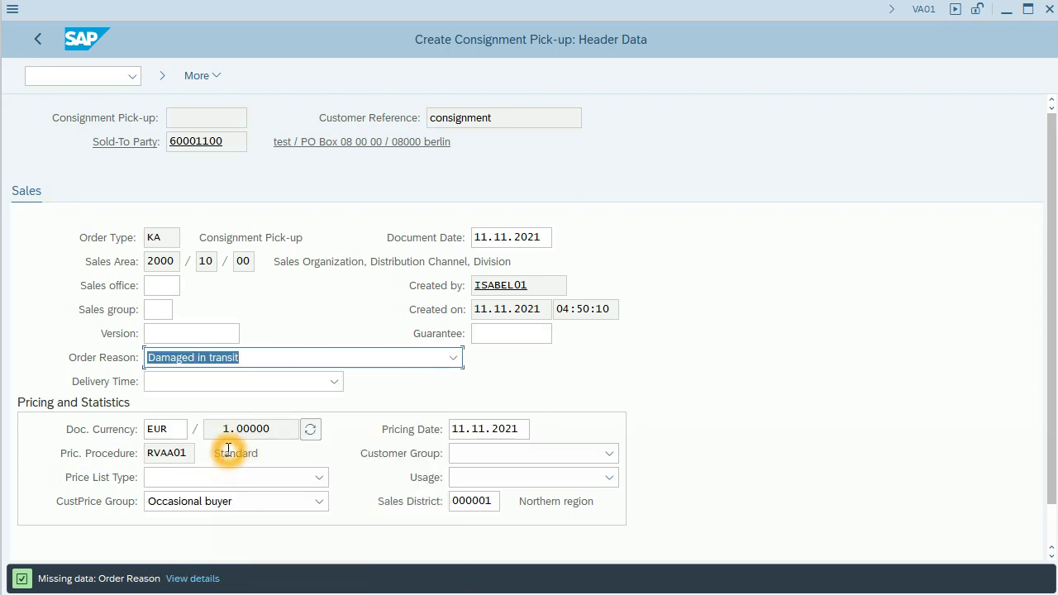
Return to the order, show the incompletion log, and open item 10's missing plant entry.
left_click(39, 39)
left_click(141, 172)
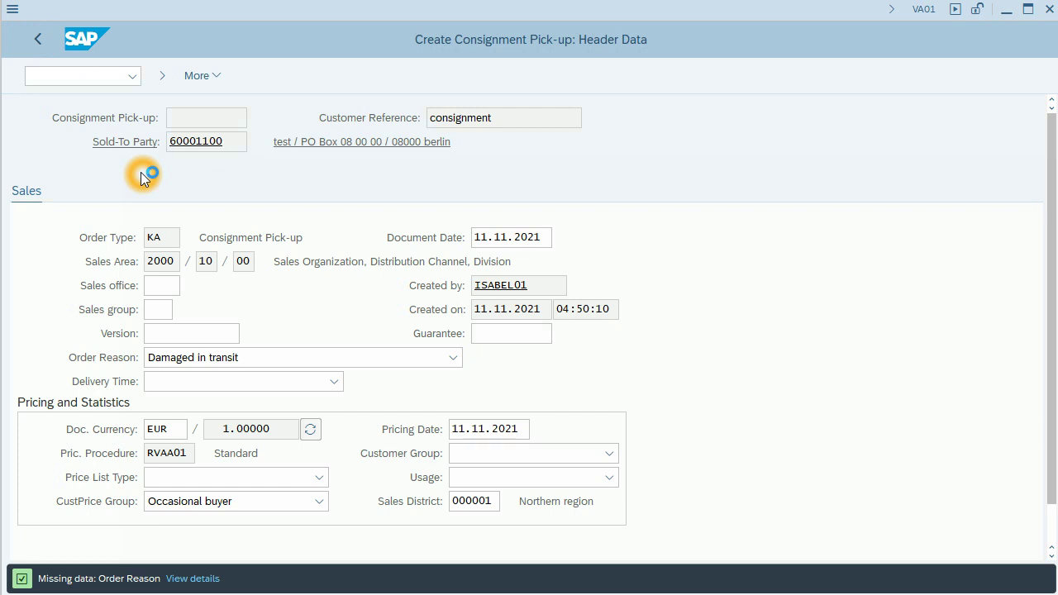
key("ctrl+s")
double_click(167, 250)
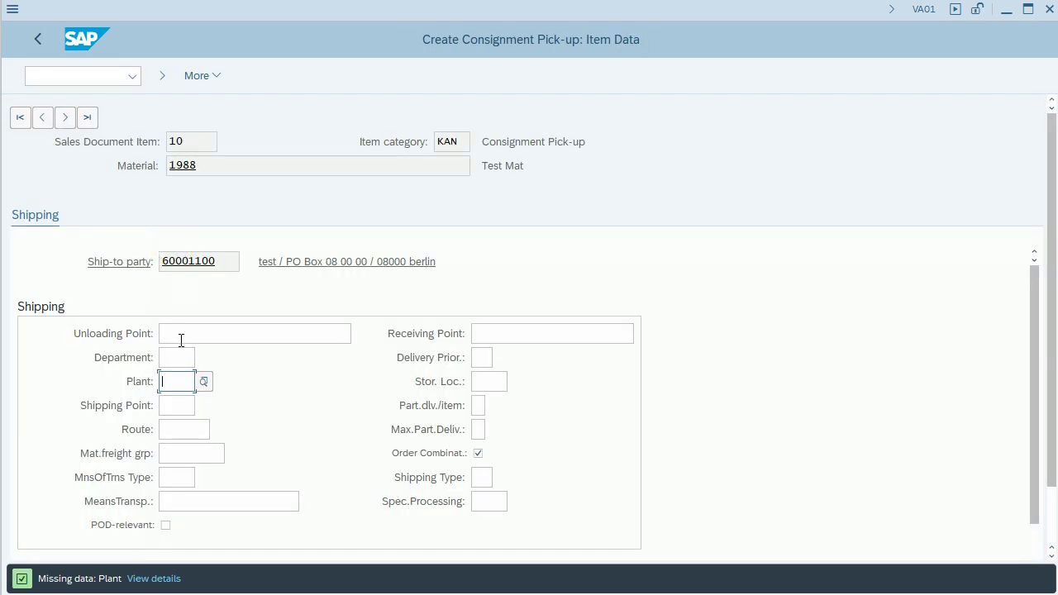
Give item 10 plant 9090 and storage location 9090 Main Gate, then return to the incompletion log.
left_click(188, 378)
type("10")
type("9090")
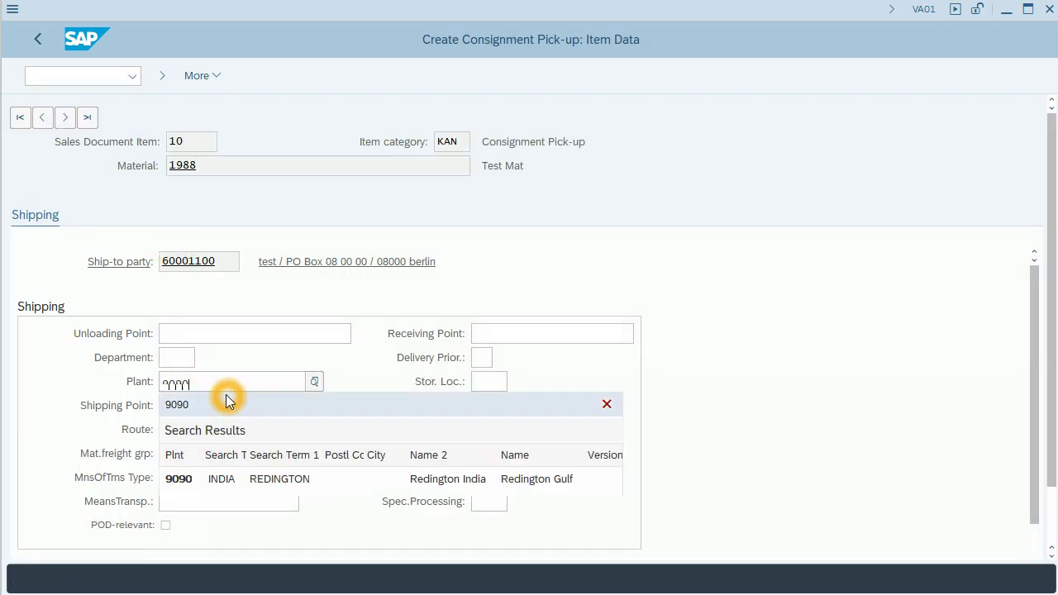
left_click(227, 397)
left_click(482, 382)
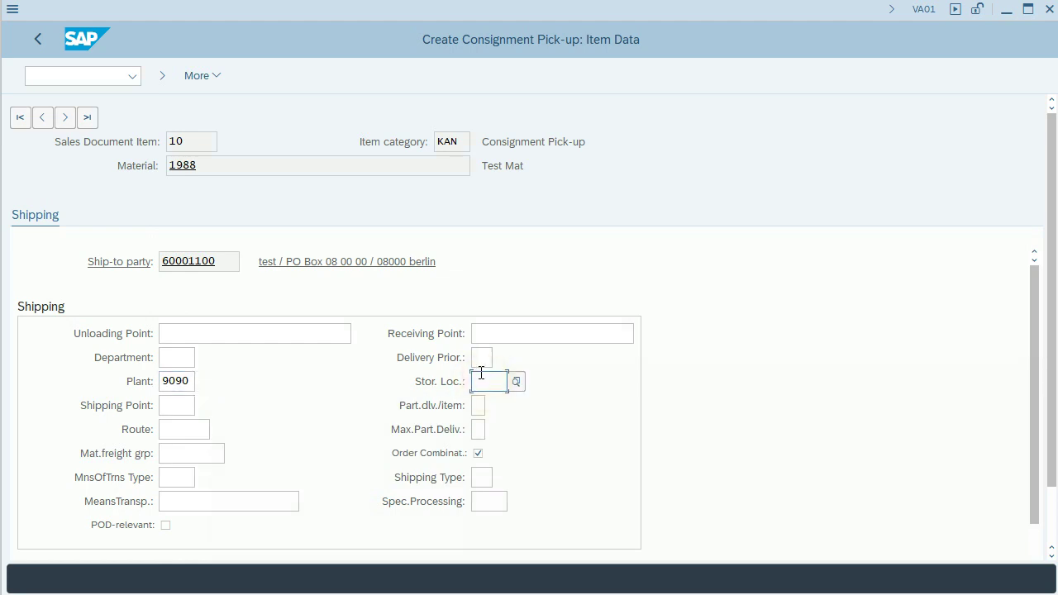
type("0001")
key("Return")
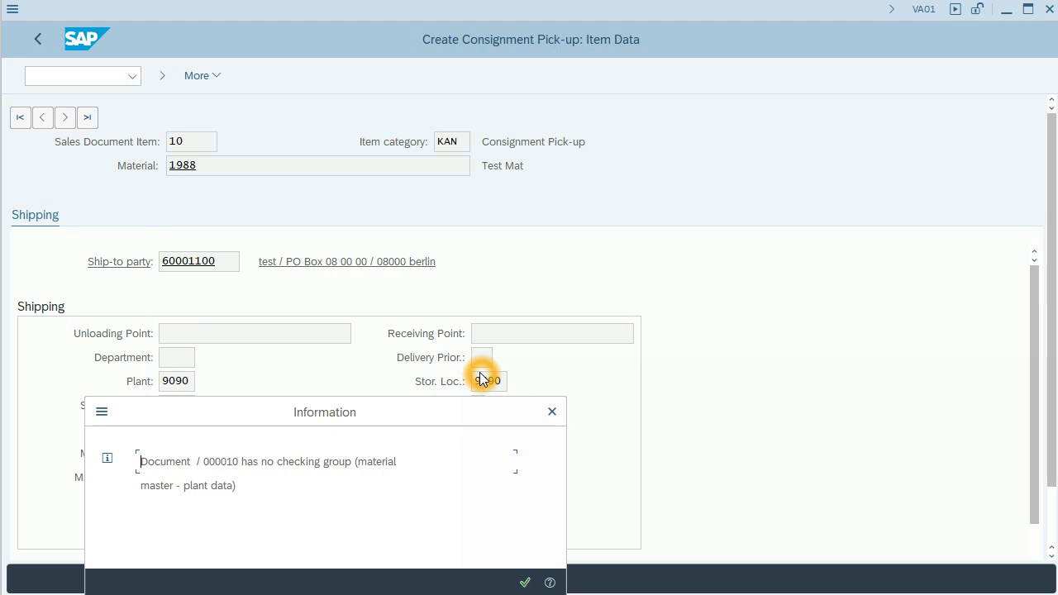
key("Return")
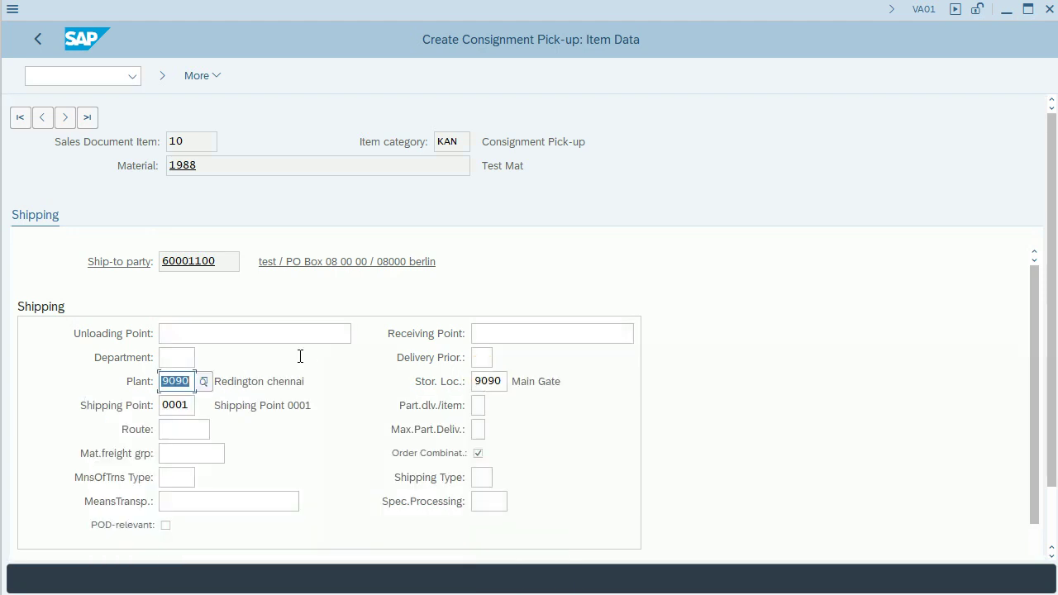
left_click(189, 406)
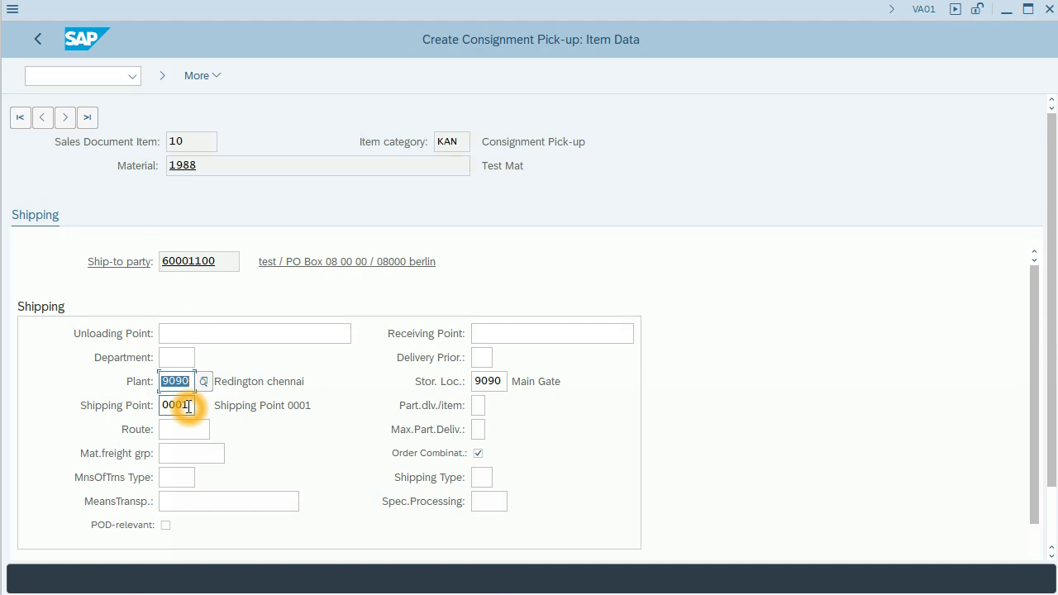
left_click(39, 35)
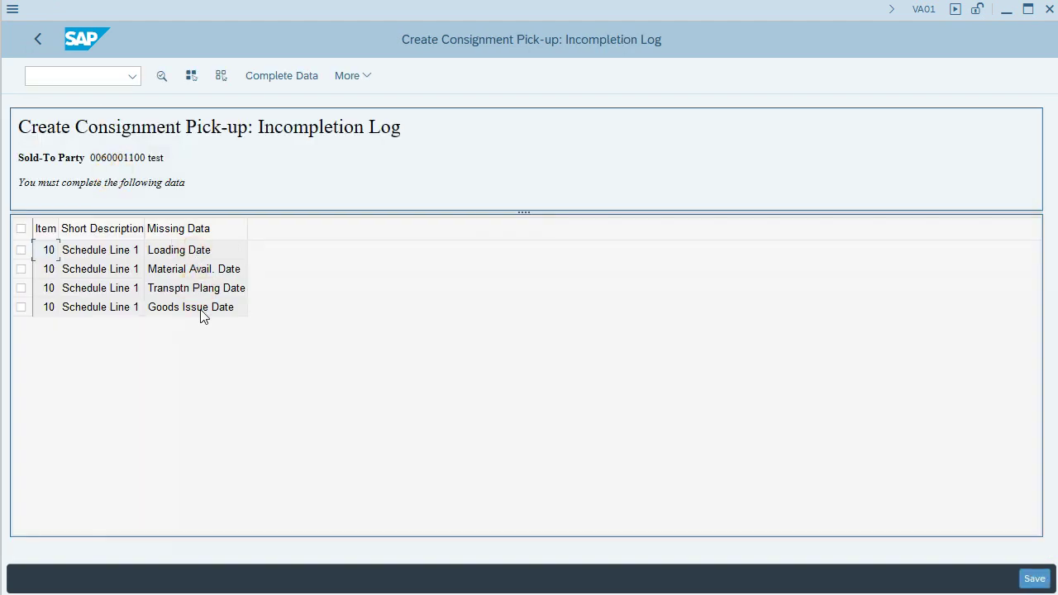
Set schedule line 1's loading and goods issue dates to 11.11.2021.
left_click(185, 252)
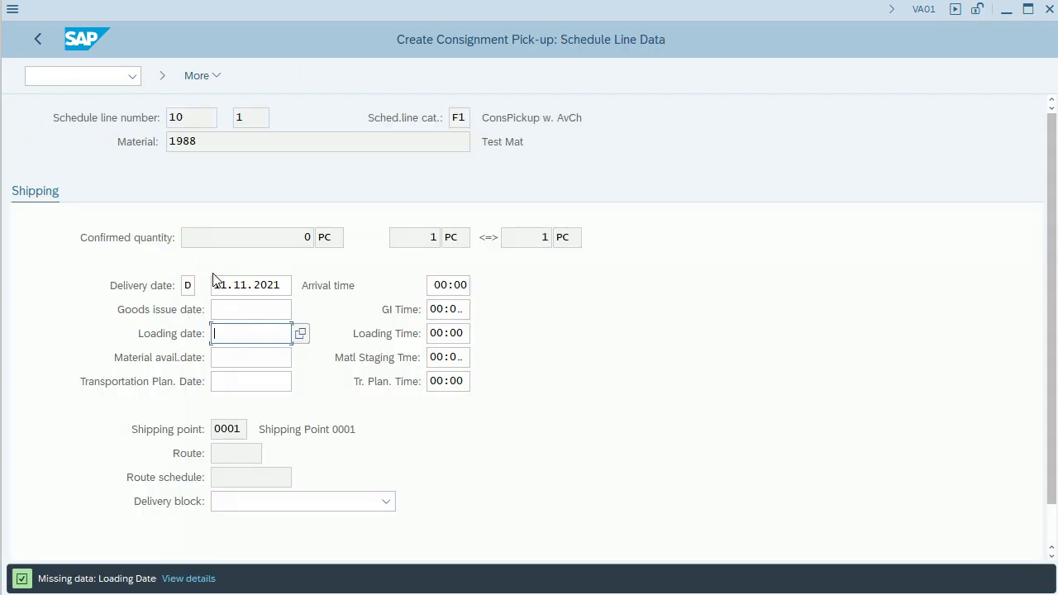
left_click(292, 281)
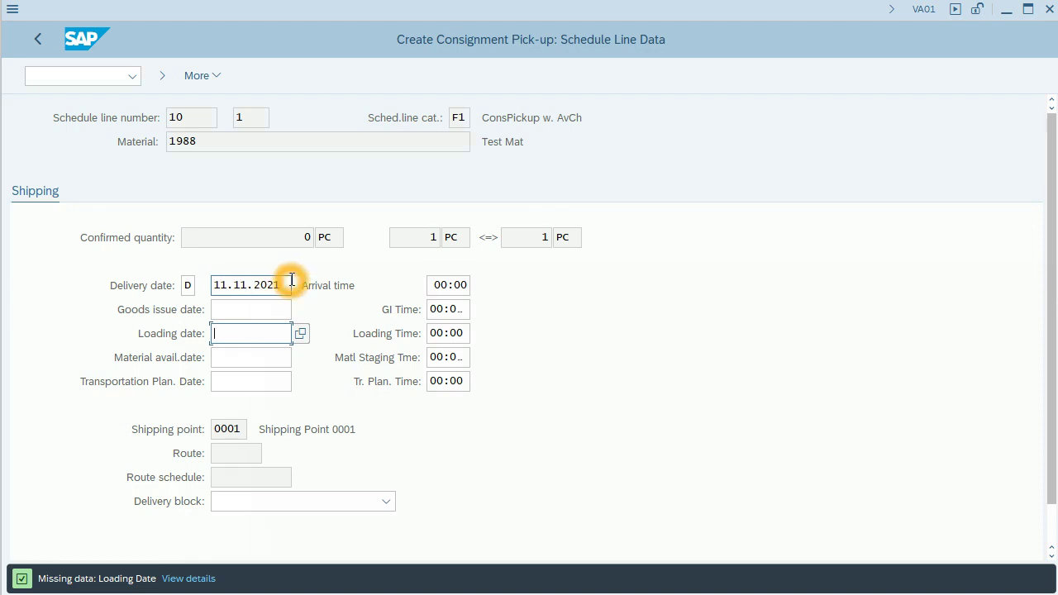
left_click(295, 289)
left_click(245, 335)
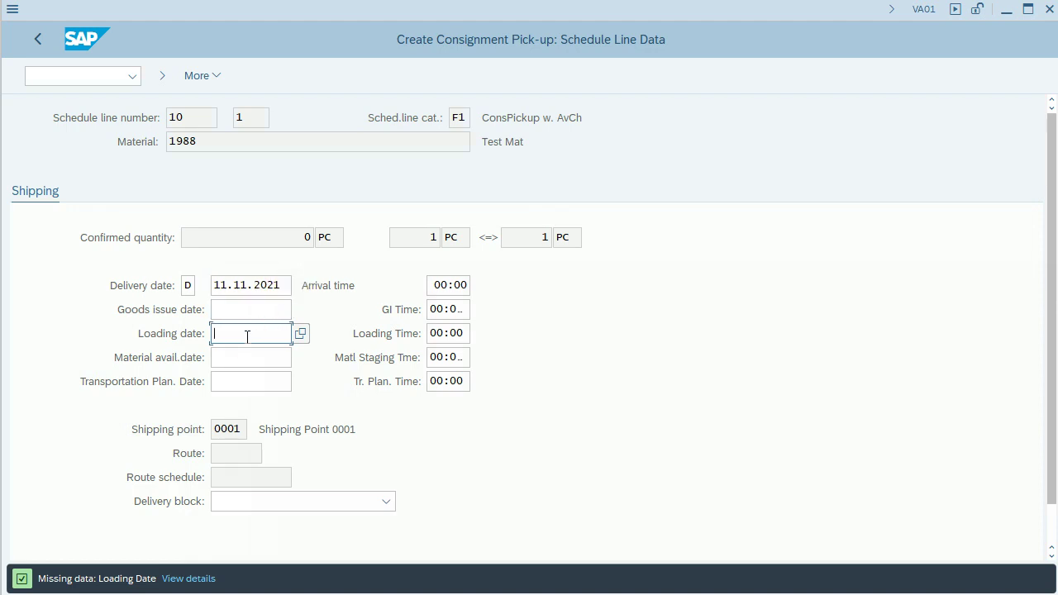
type("11.")
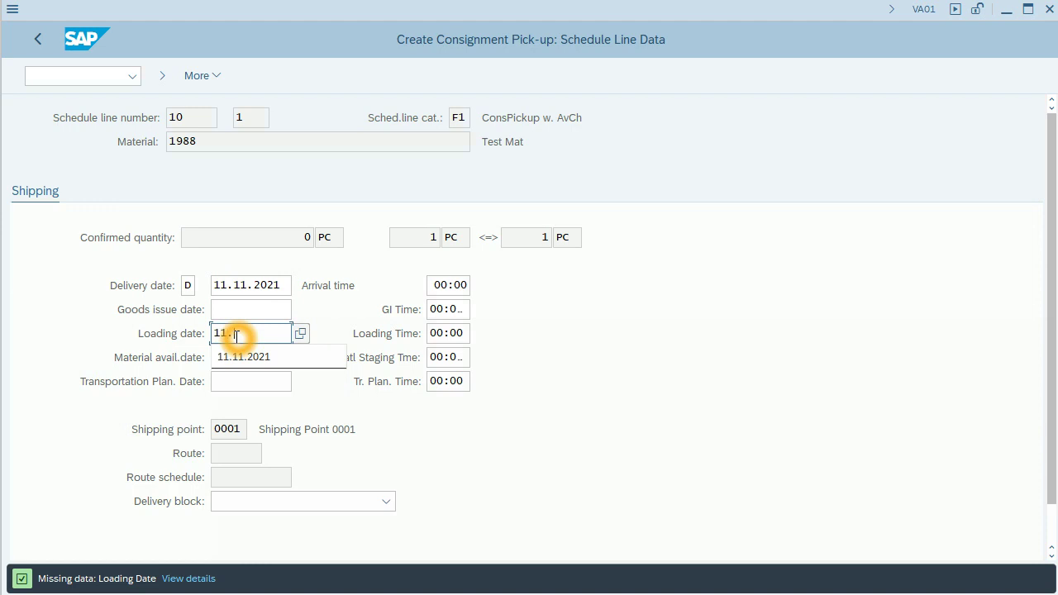
type("11")
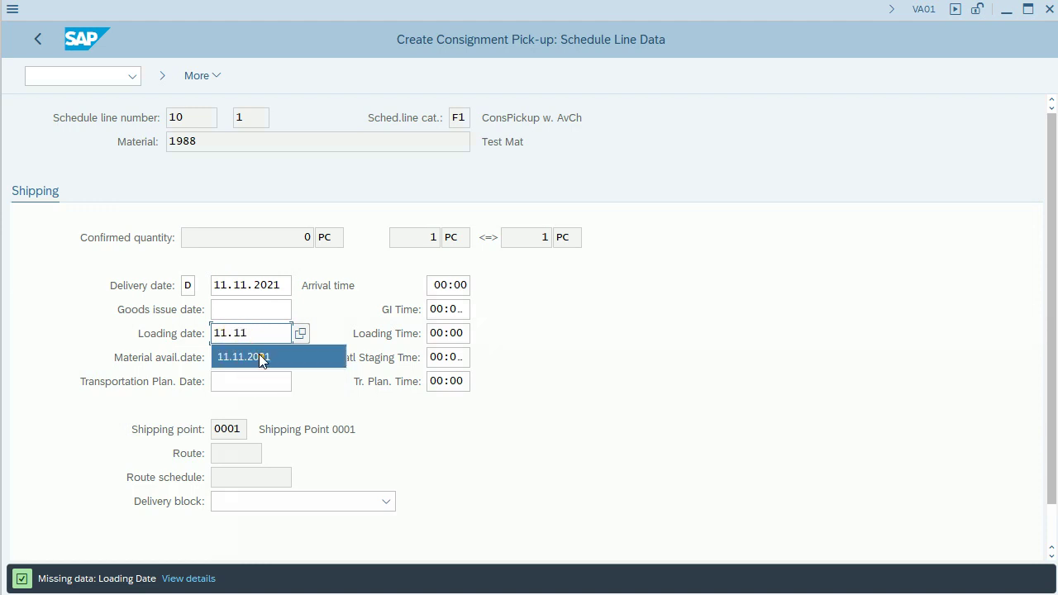
left_click(259, 357)
left_click(230, 310)
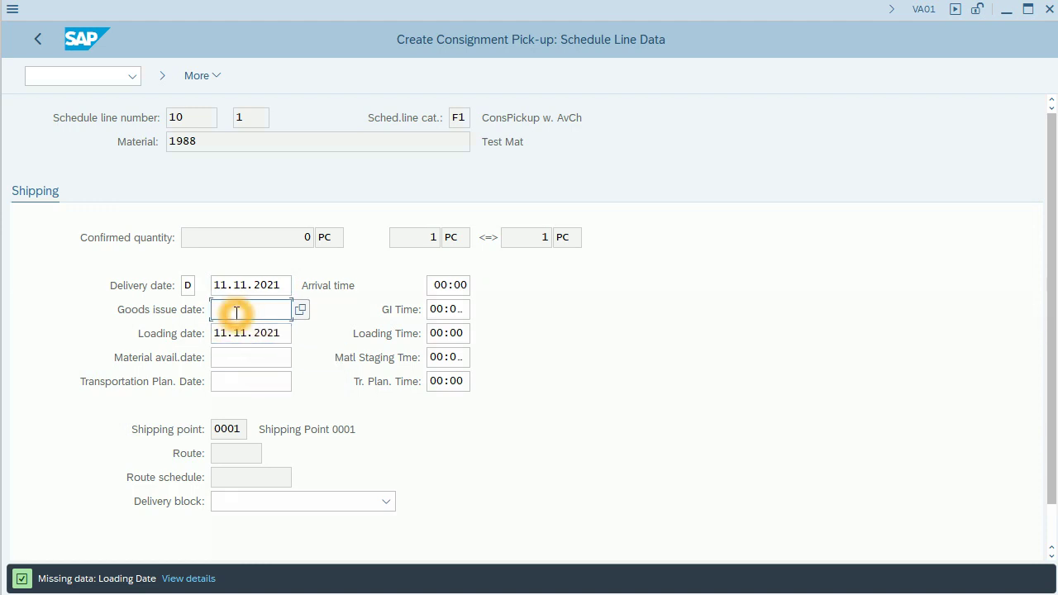
type("11")
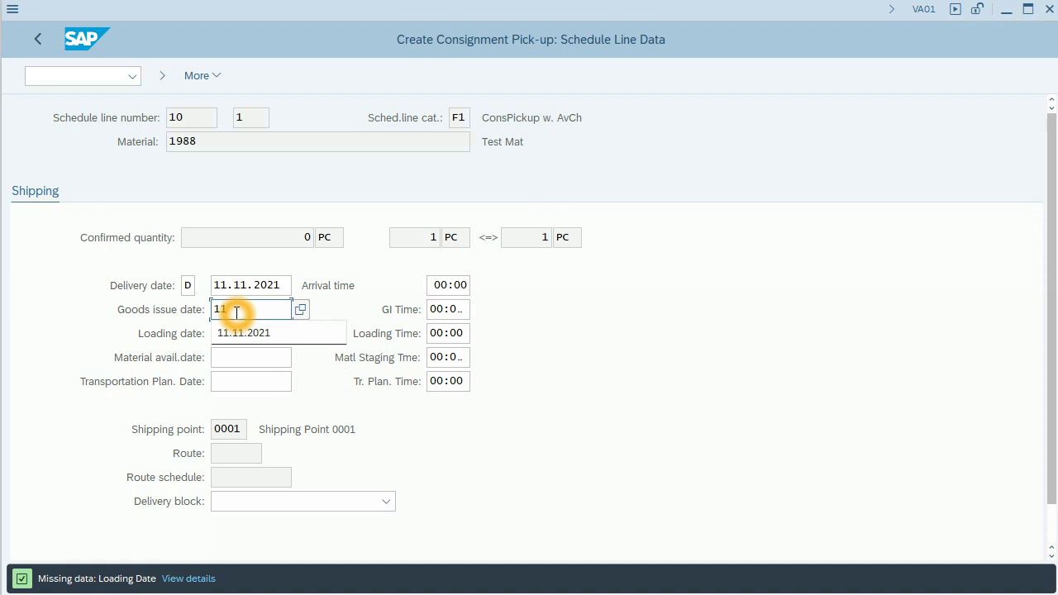
left_click(258, 332)
Set material availability and transportation planning dates to 11.11.2021 and return to the overview.
left_click(242, 356)
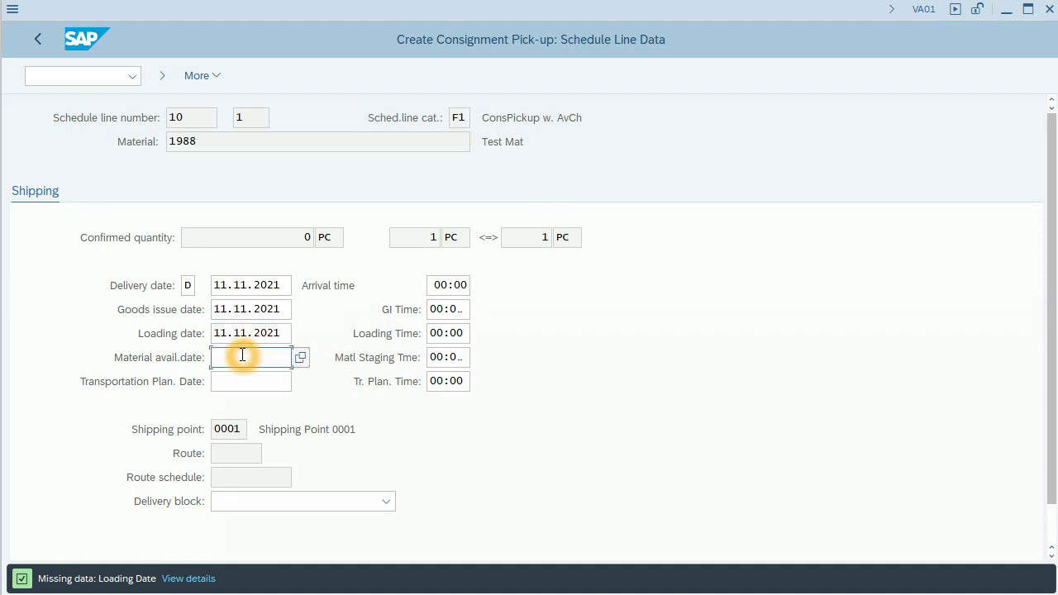
type("11")
left_click(243, 380)
left_click(222, 380)
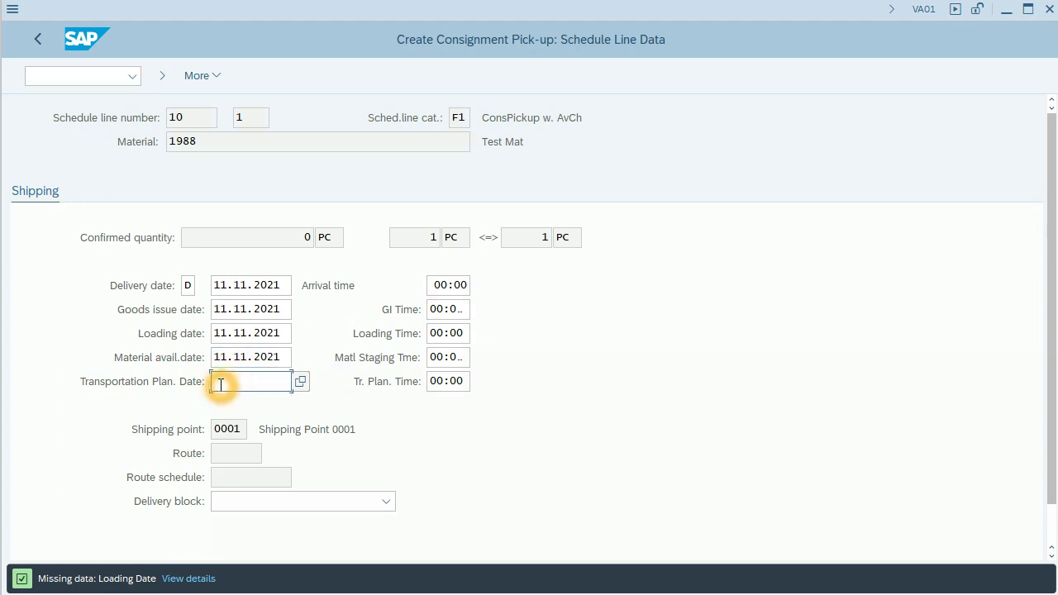
type("11")
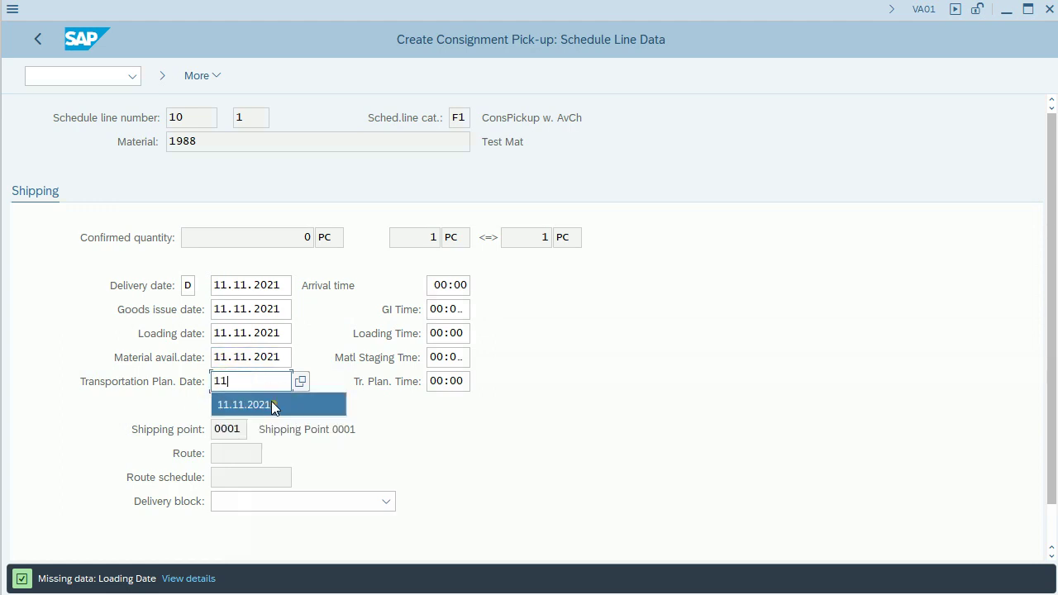
left_click(273, 405)
key("Return")
key("Return")
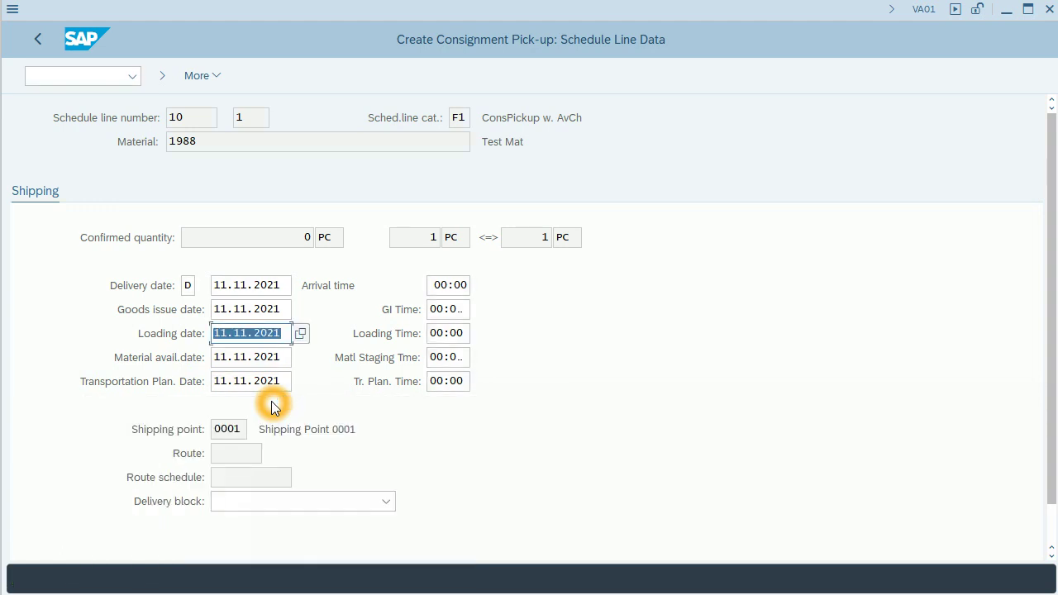
left_click(43, 45)
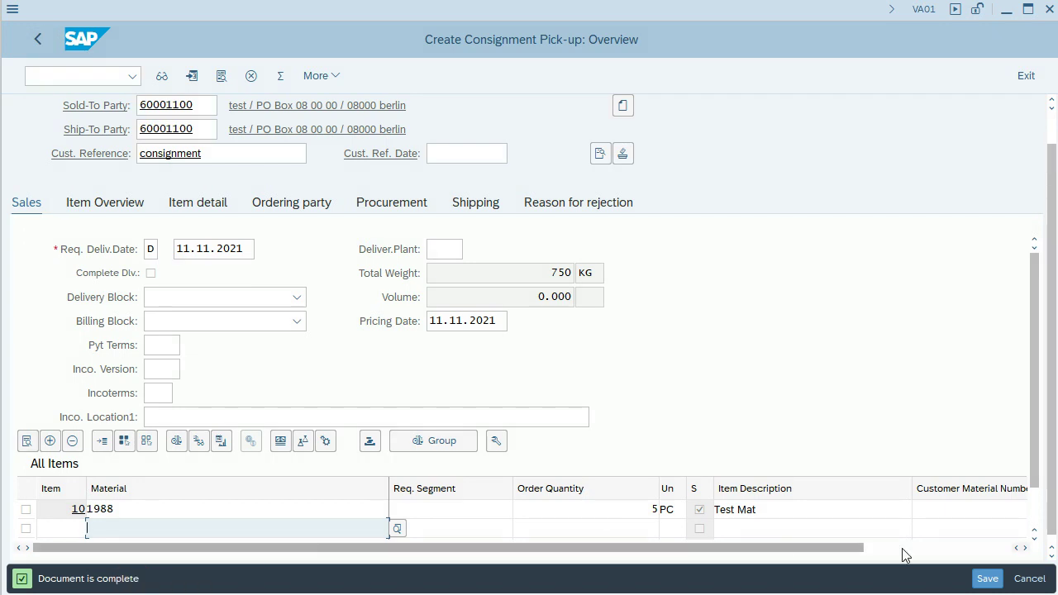
Save consignment pick-up 60000024 and go back to the Create Sales Documents screen.
left_click(1009, 578)
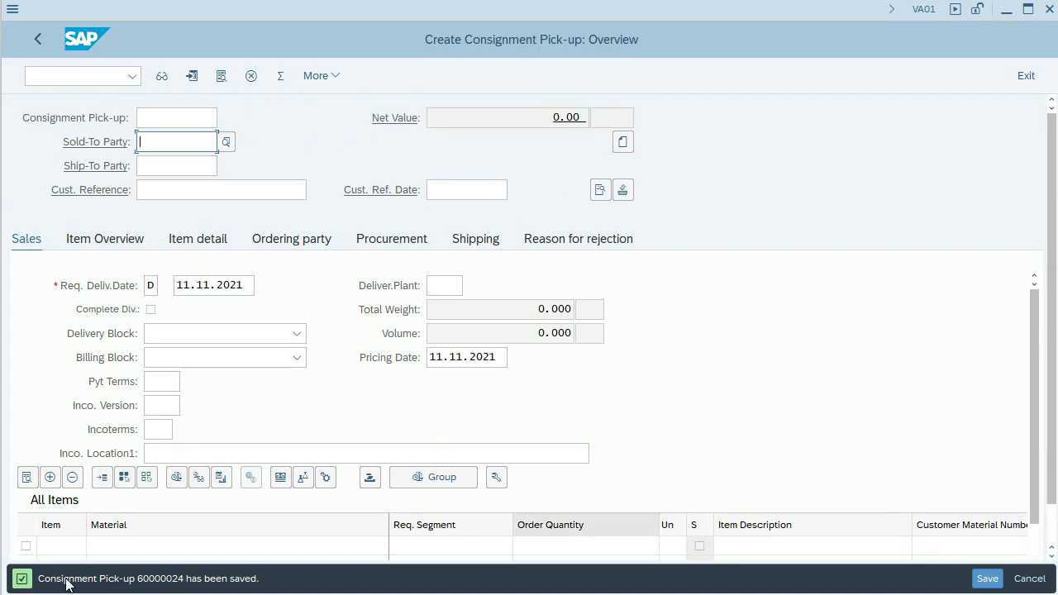
left_click_drag(208, 578, 256, 586)
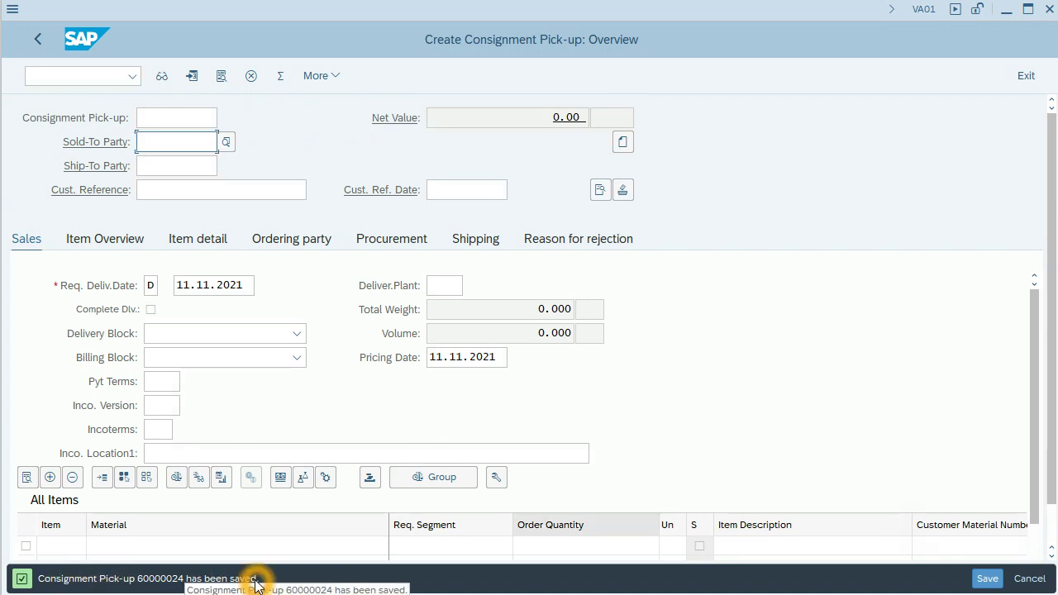
left_click(41, 38)
left_click(40, 37)
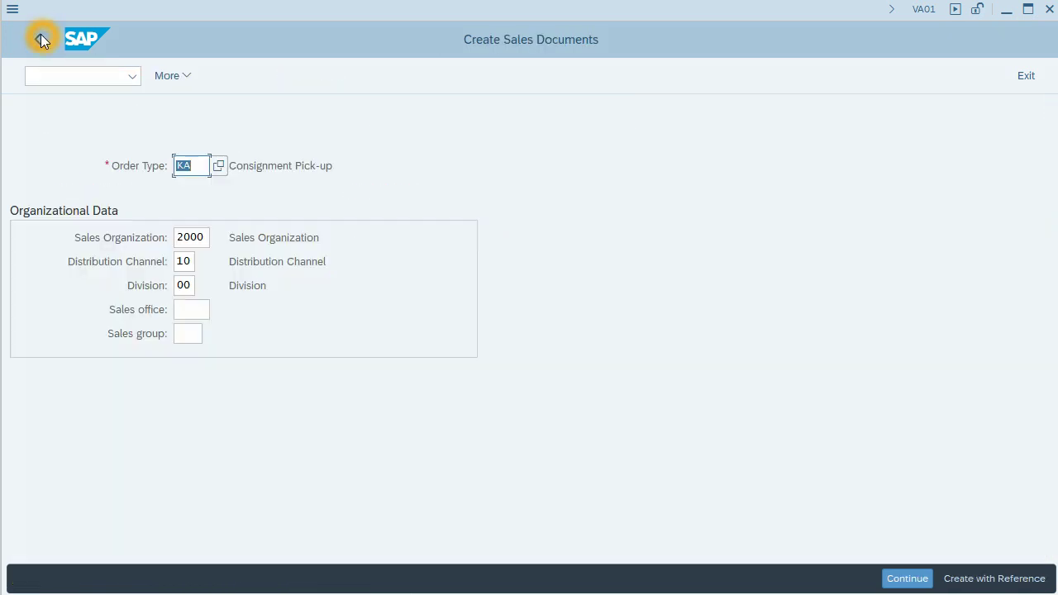
Open consignment pick-up 60000024 in VA02 for changing.
left_click(41, 37)
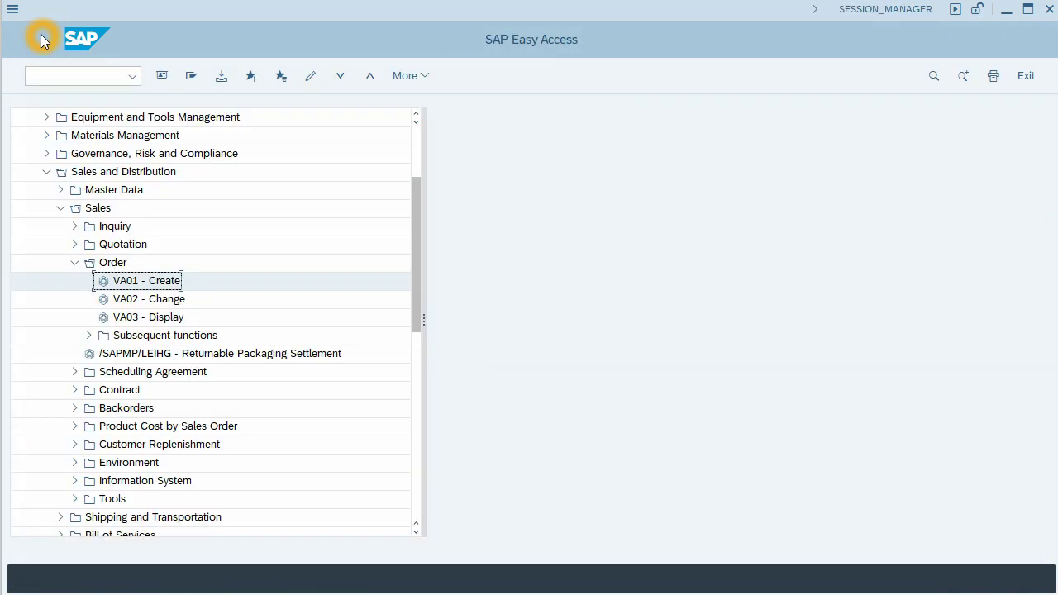
left_click(162, 302)
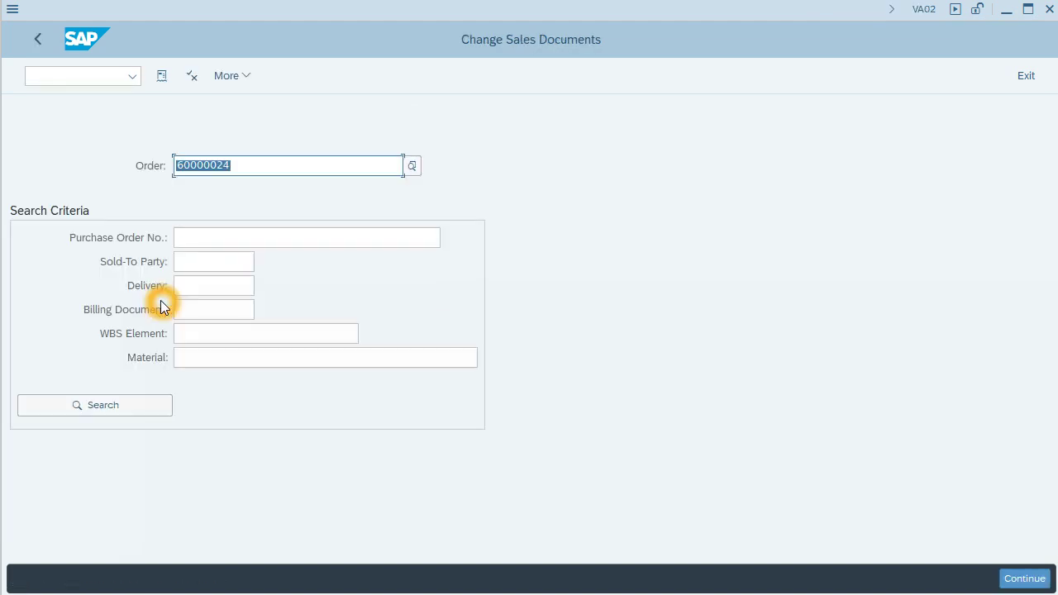
key("Return")
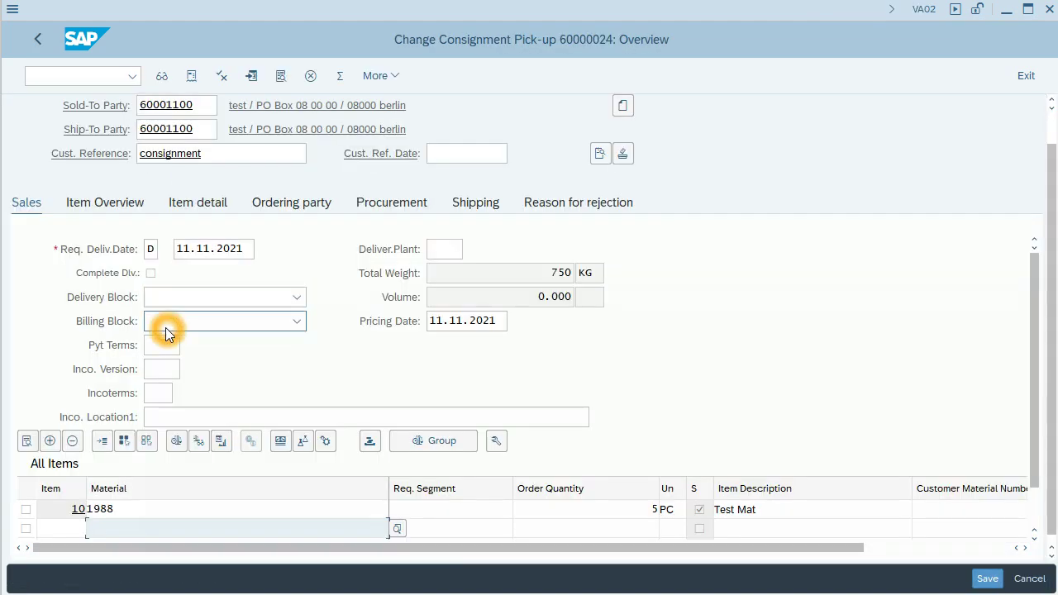
Enter confirmed quantity 5 for item 10 on the Procurement tab and save.
left_click(388, 205)
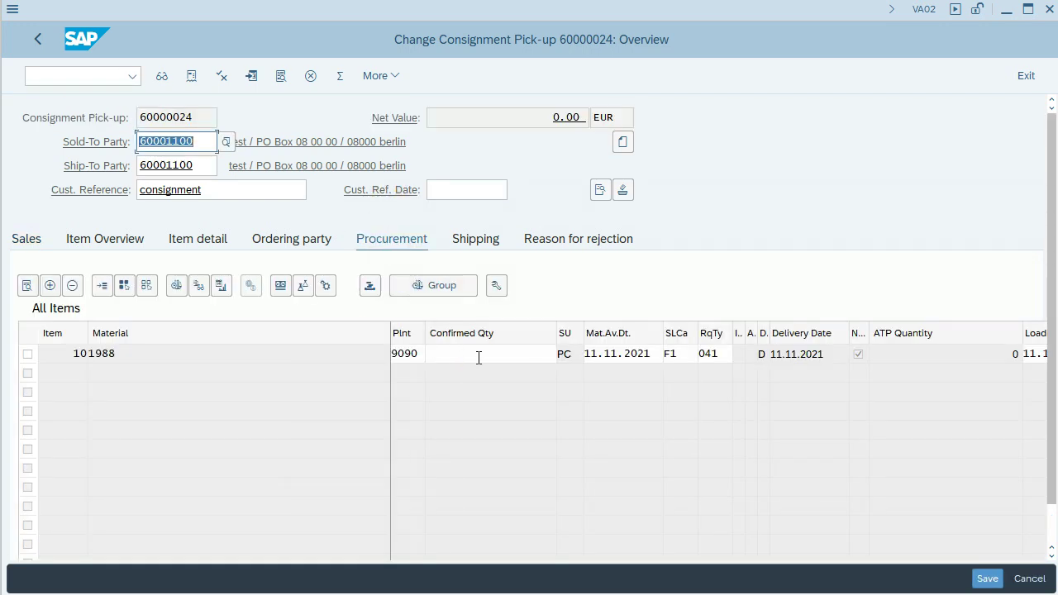
left_click(479, 354)
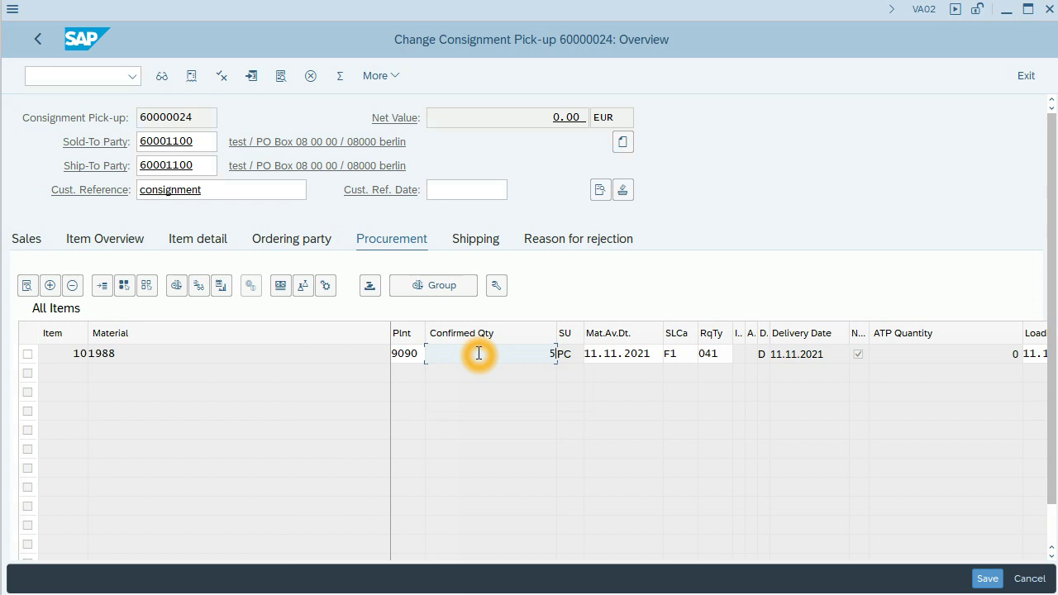
type("5")
key("Return")
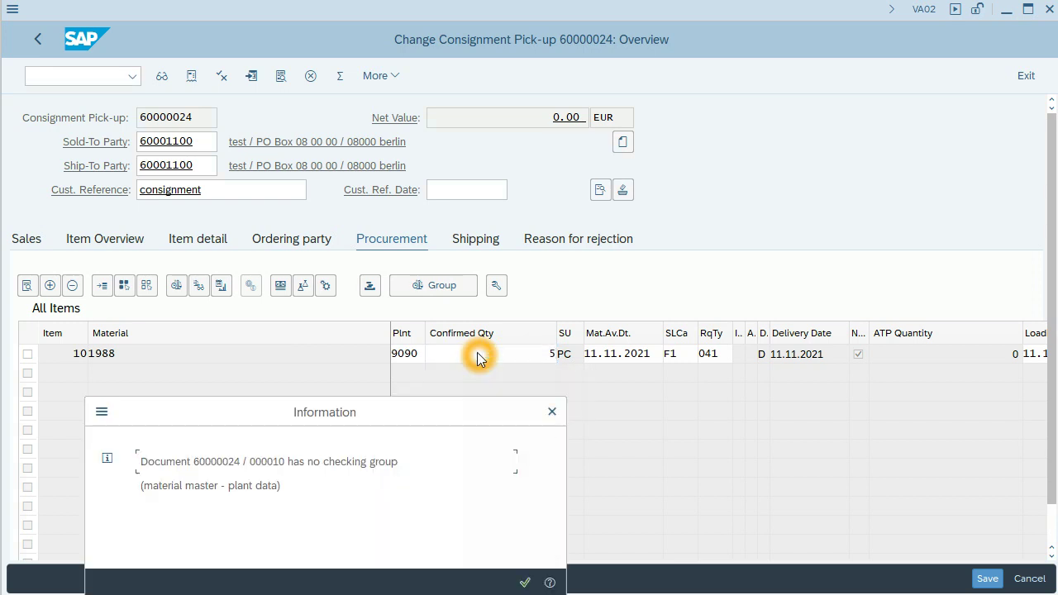
key("Return")
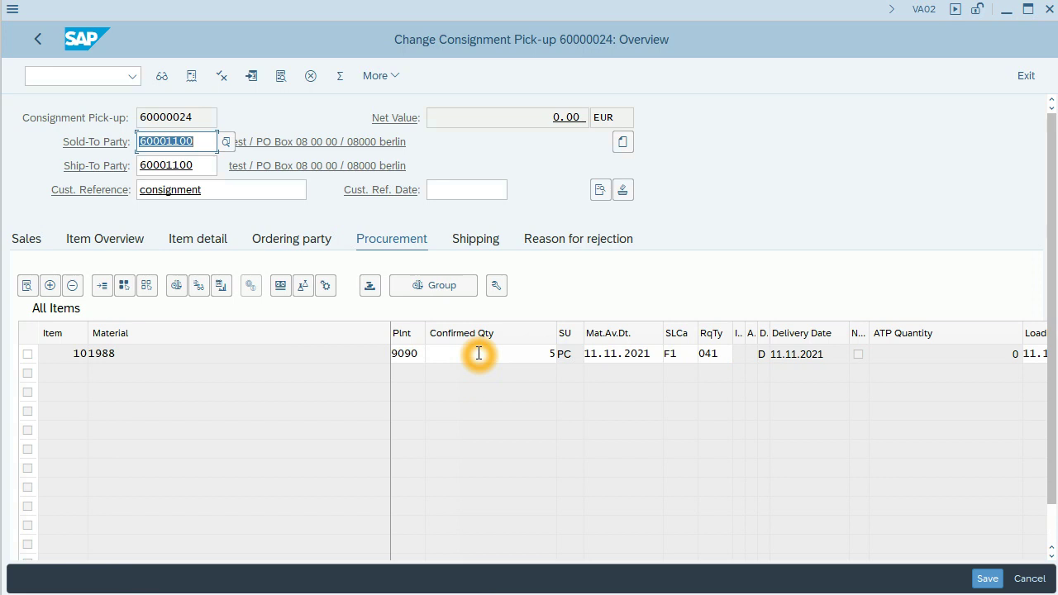
left_click(986, 581)
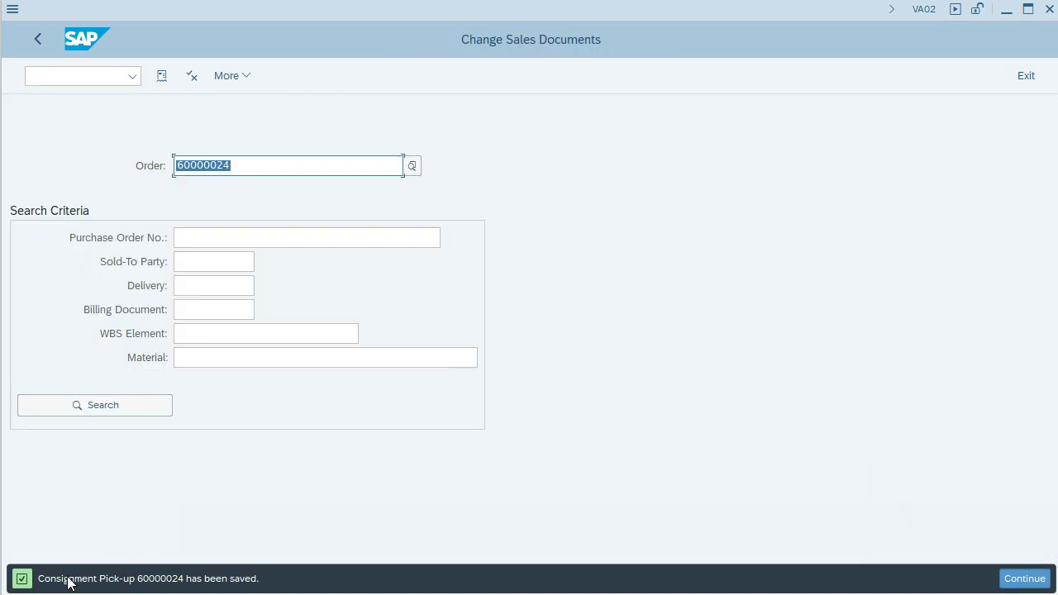
Leave the sales order change screen and collapse the Sales branch in Easy Access.
left_click(274, 576)
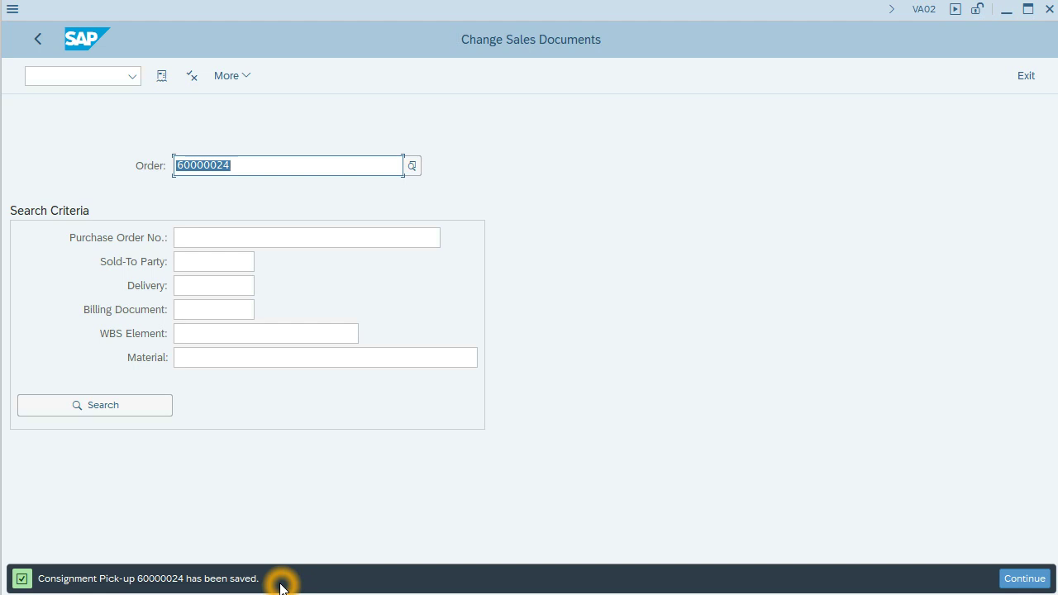
left_click(37, 38)
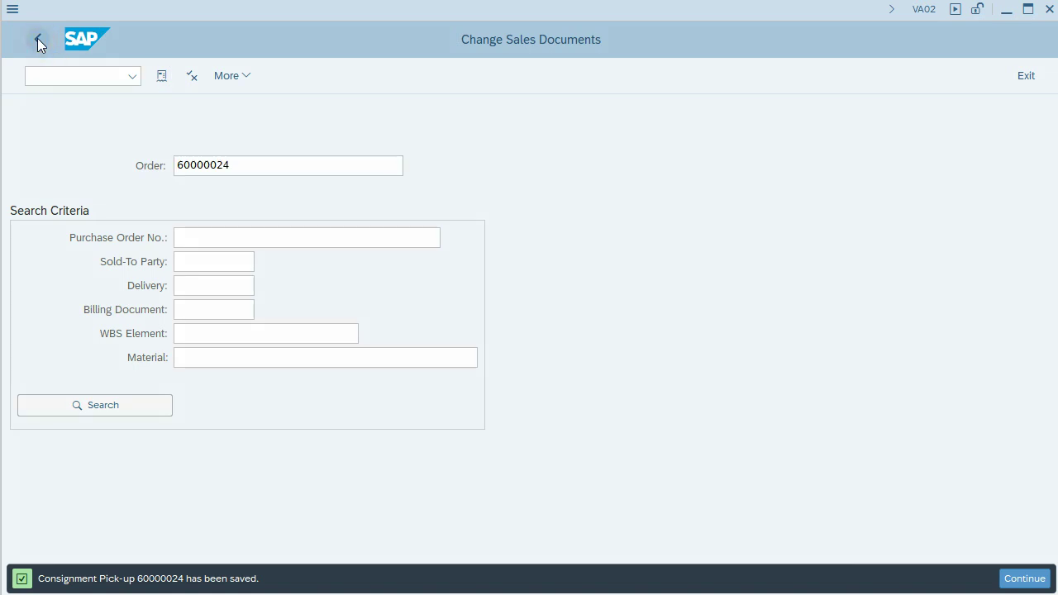
left_click(37, 38)
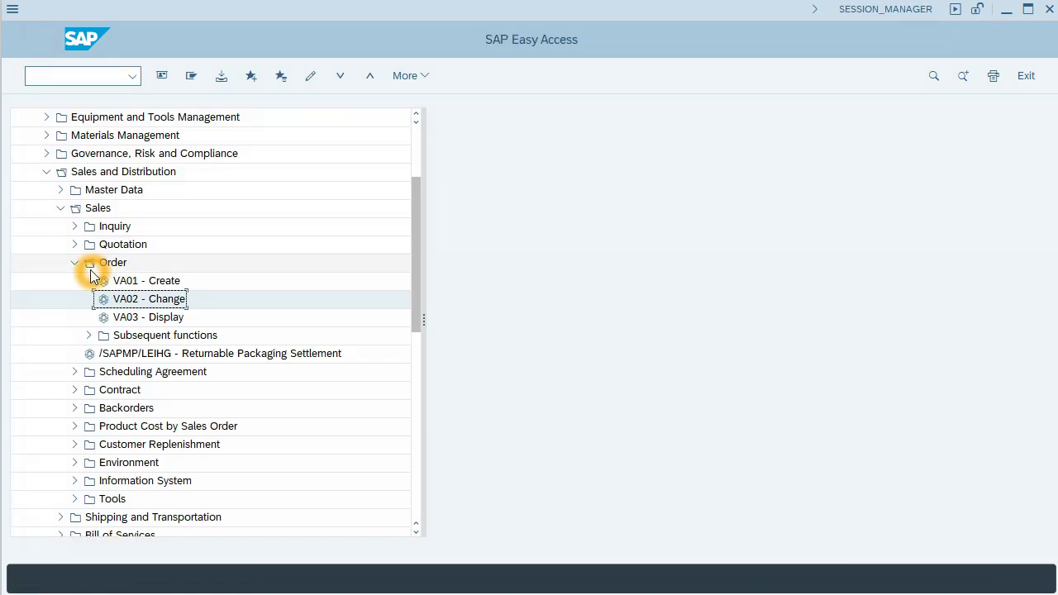
left_click(62, 209)
Launch VL01N Create Outbound Delivery with Order Reference from Shipping and Transportation > Outbound Delivery.
left_click(61, 227)
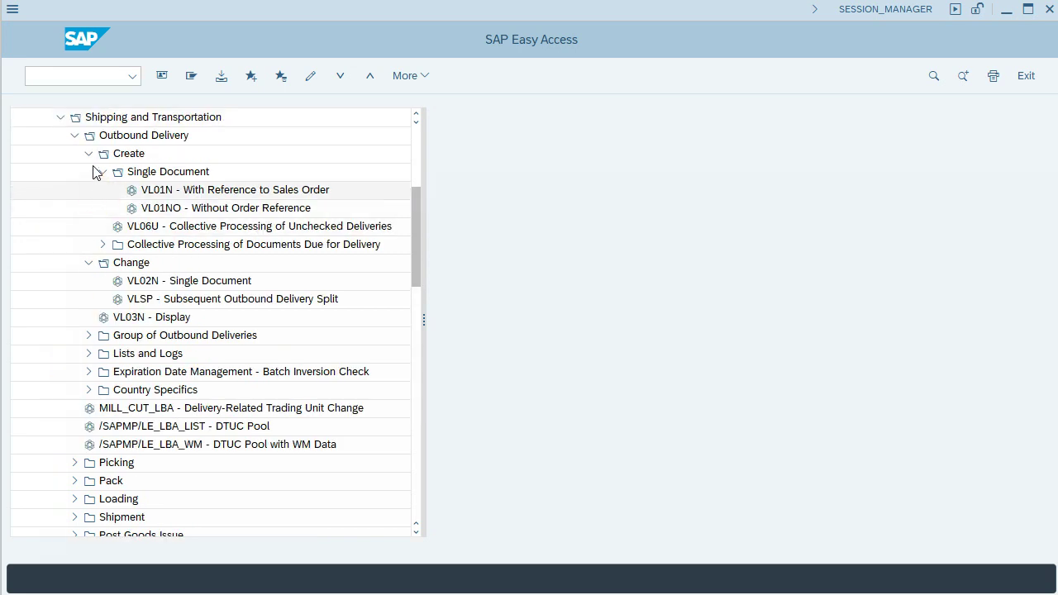
left_click(104, 141)
left_click(147, 170)
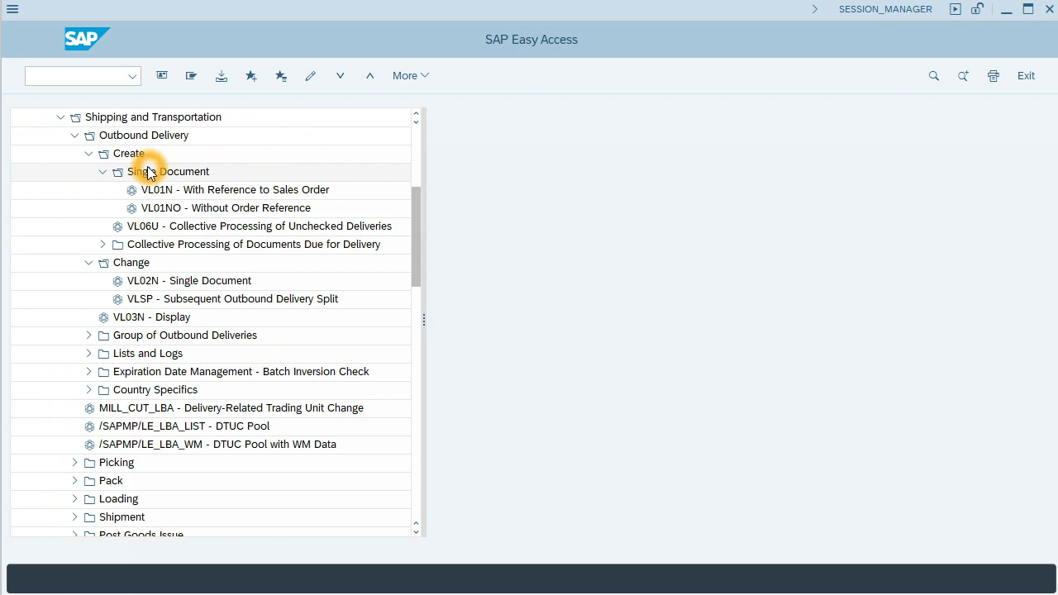
double_click(232, 191)
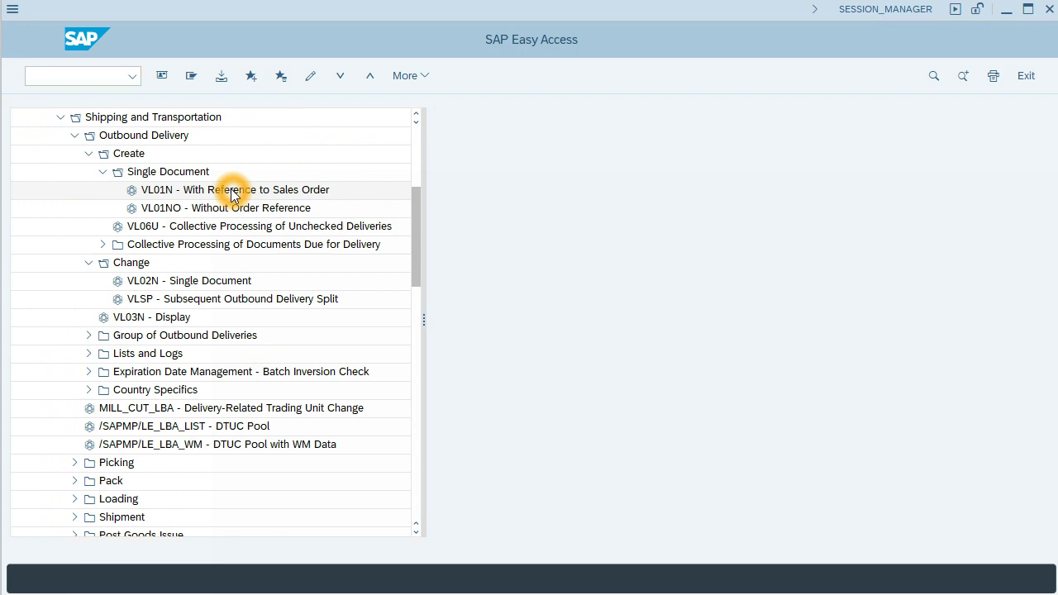
double_click(144, 192)
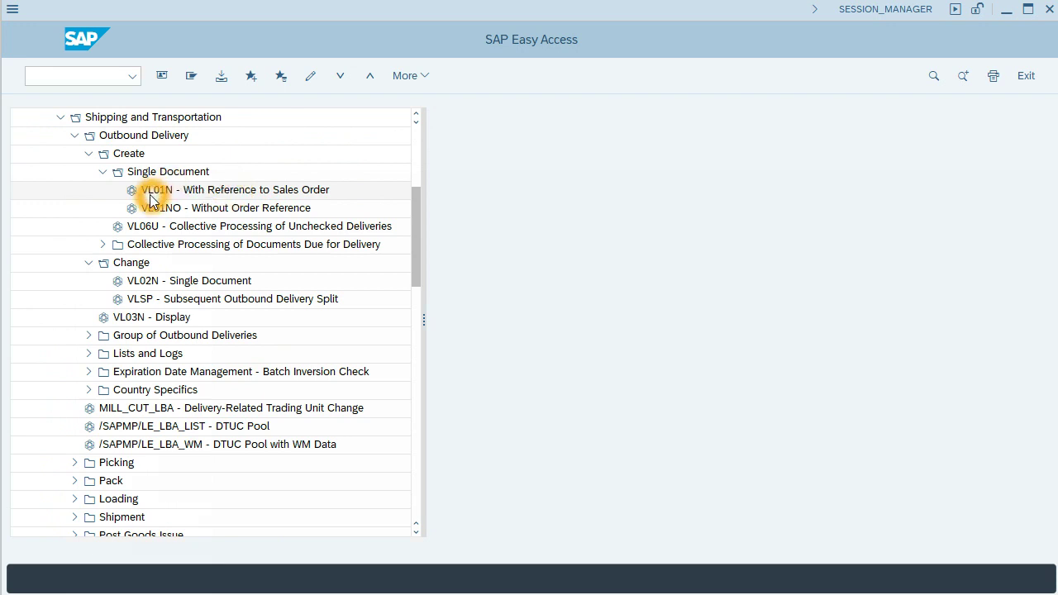
double_click(169, 194)
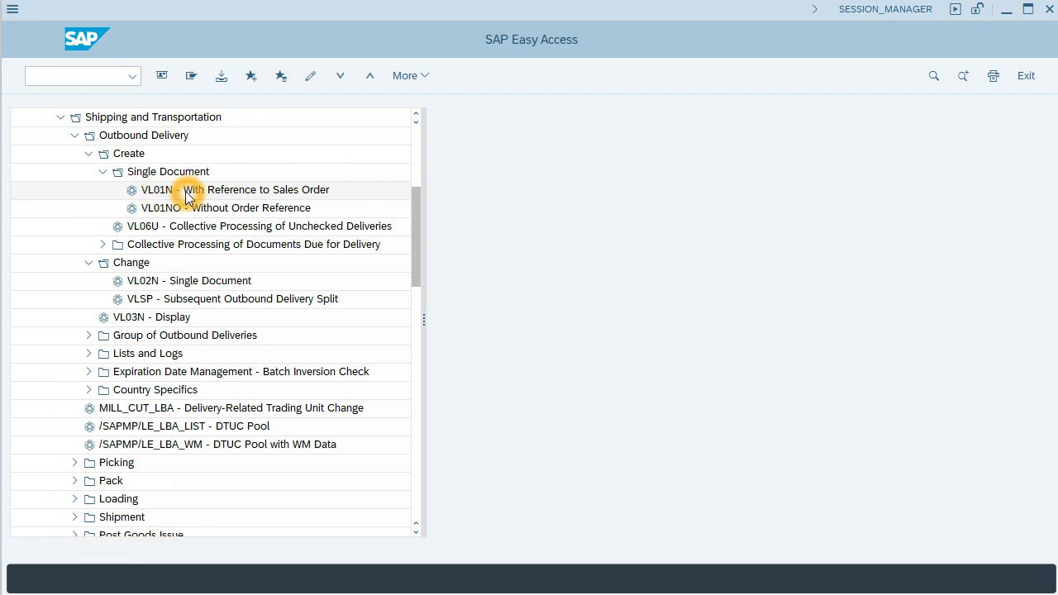
double_click(187, 195)
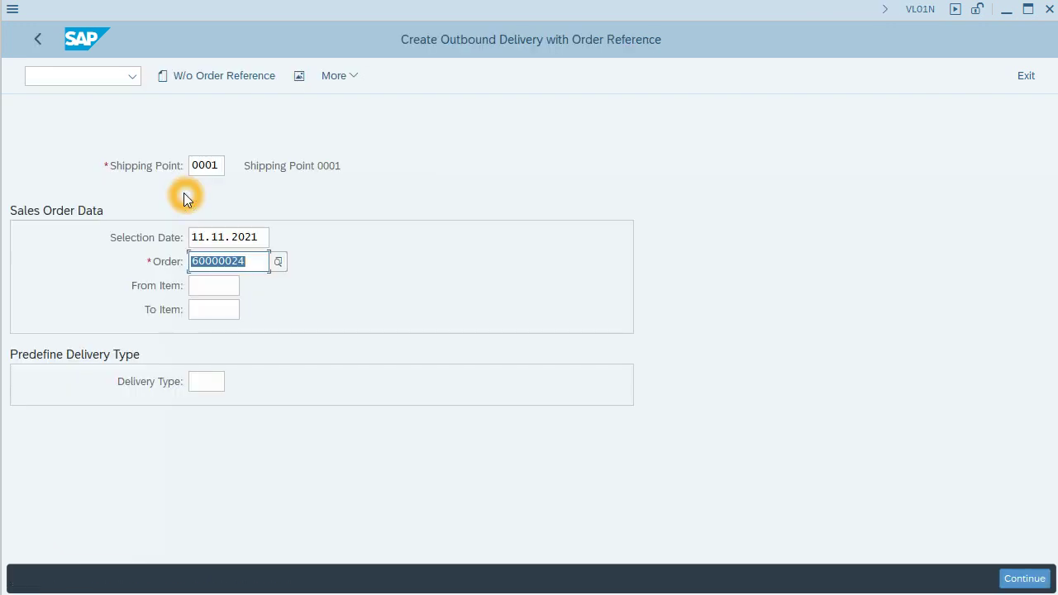
Create the returns delivery from order 60000024 and post its goods receipt, saving delivery 84000014.
left_click(194, 172)
left_click(215, 175)
left_click(247, 291)
left_click(261, 271)
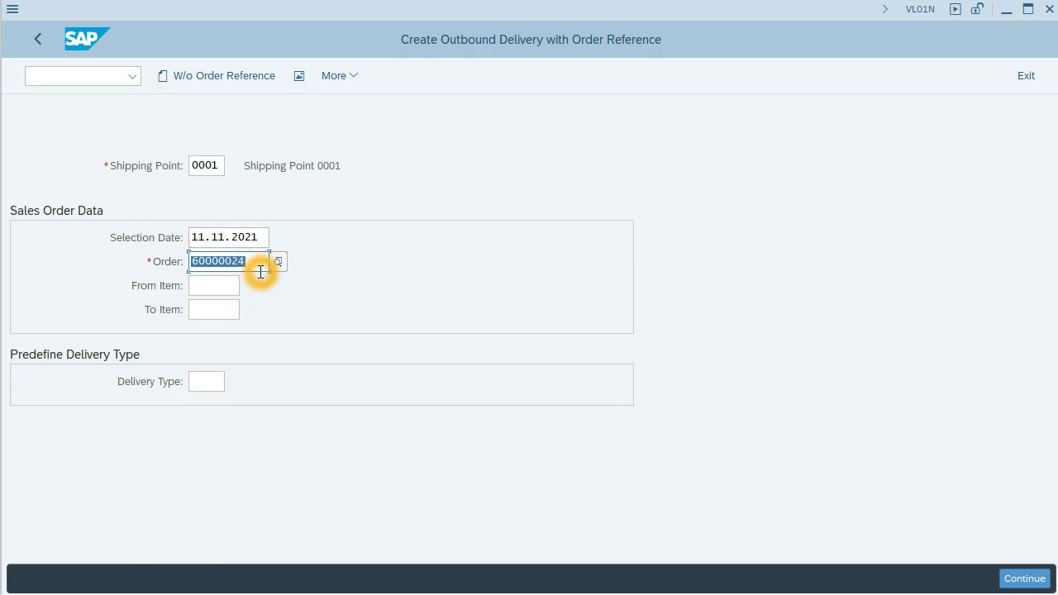
key("Return")
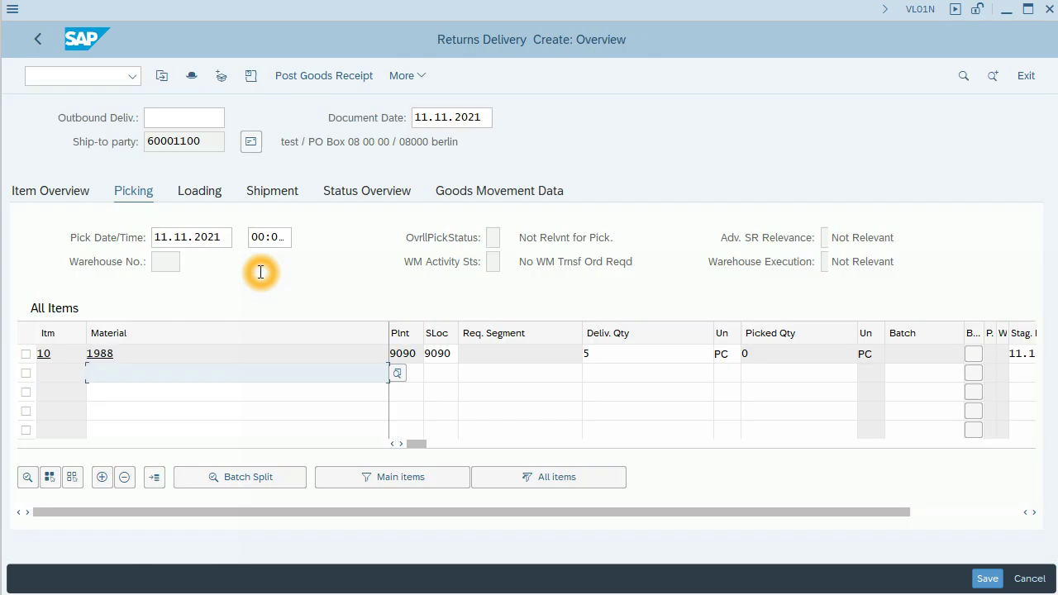
left_click(357, 196)
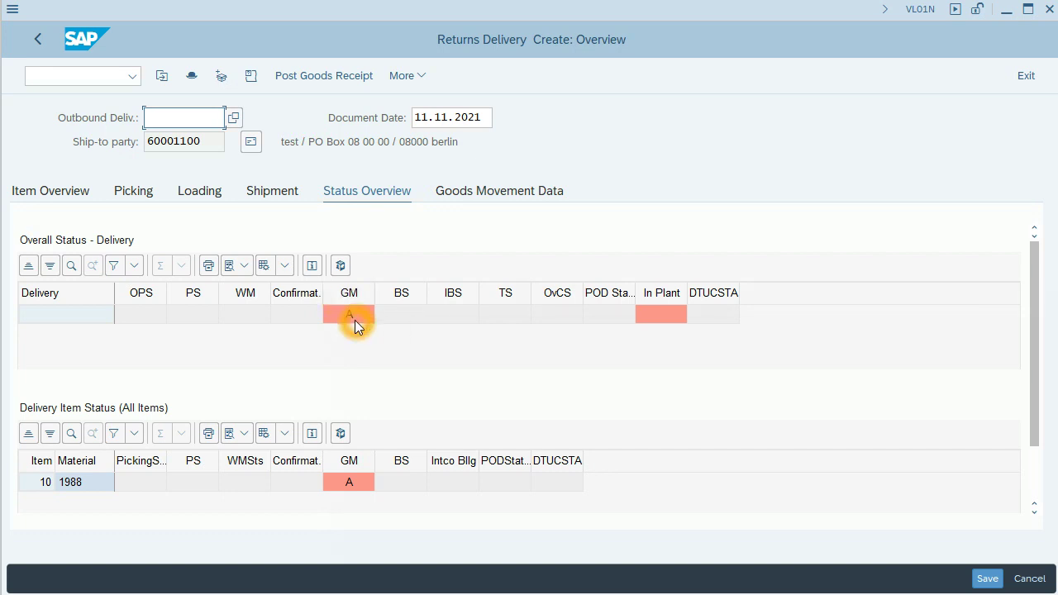
left_click(332, 76)
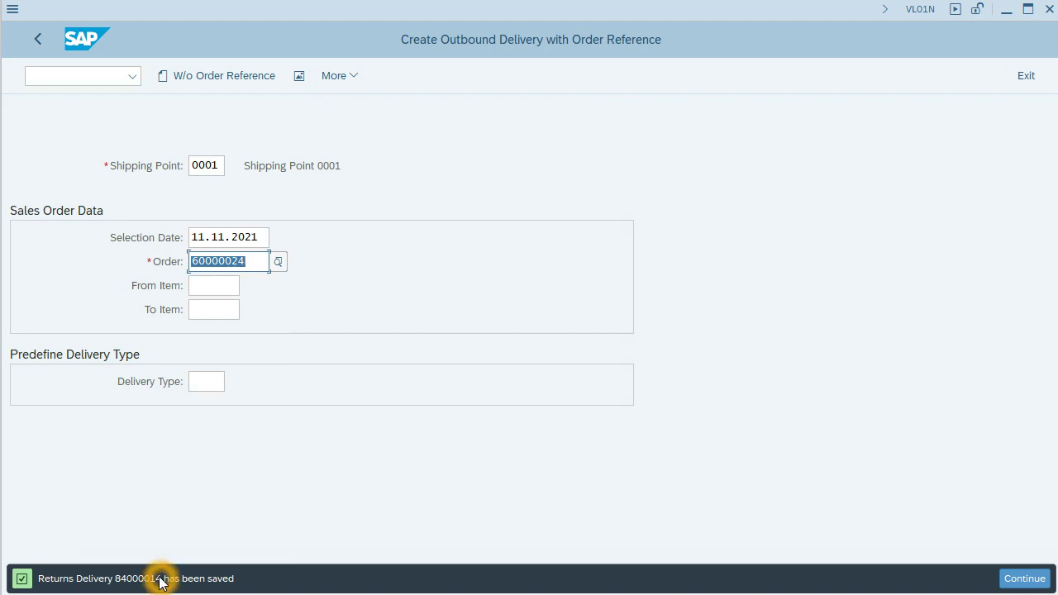
Reopen delivery 84000014 in VL02N and verify goods movement status C for the header and item 10.
left_click(235, 583)
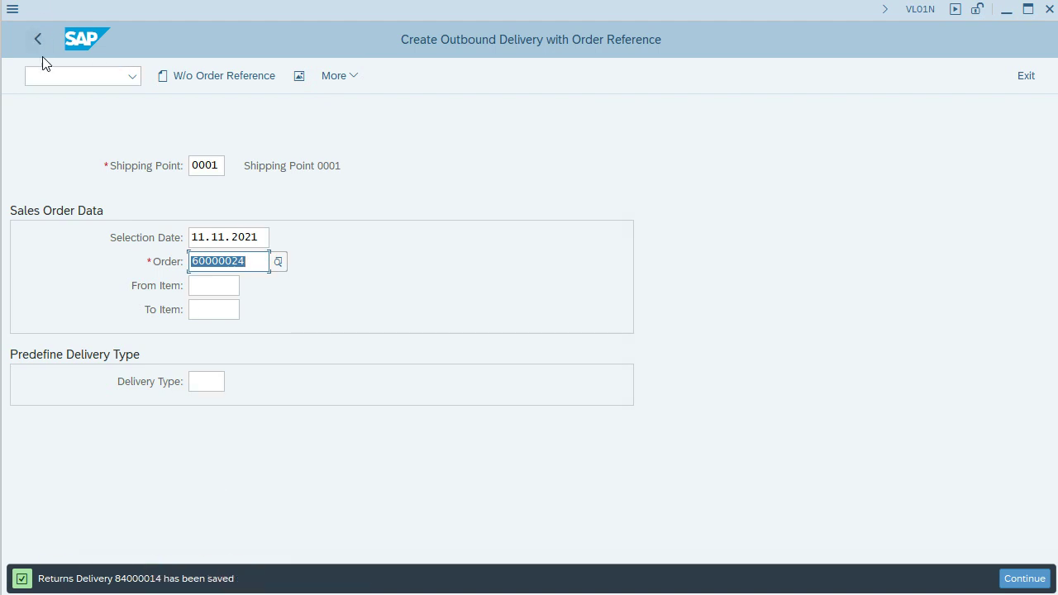
left_click(31, 35)
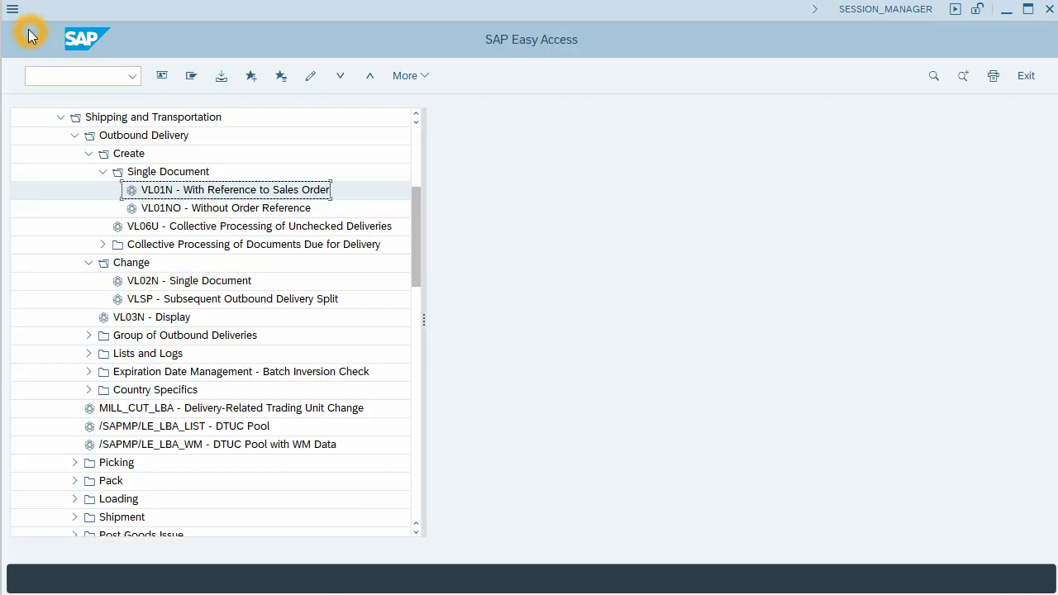
left_click(157, 282)
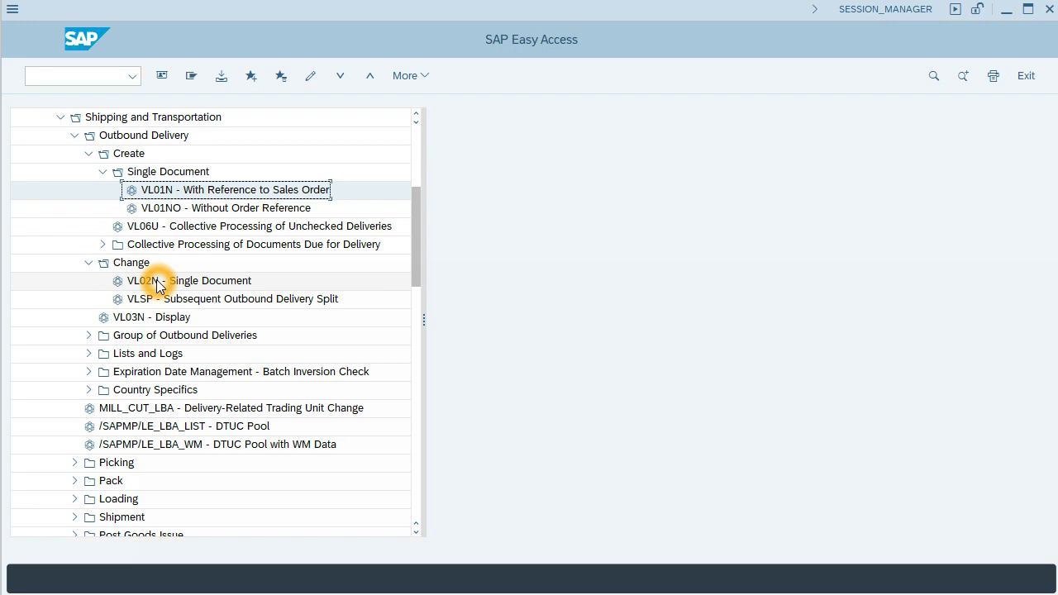
double_click(157, 282)
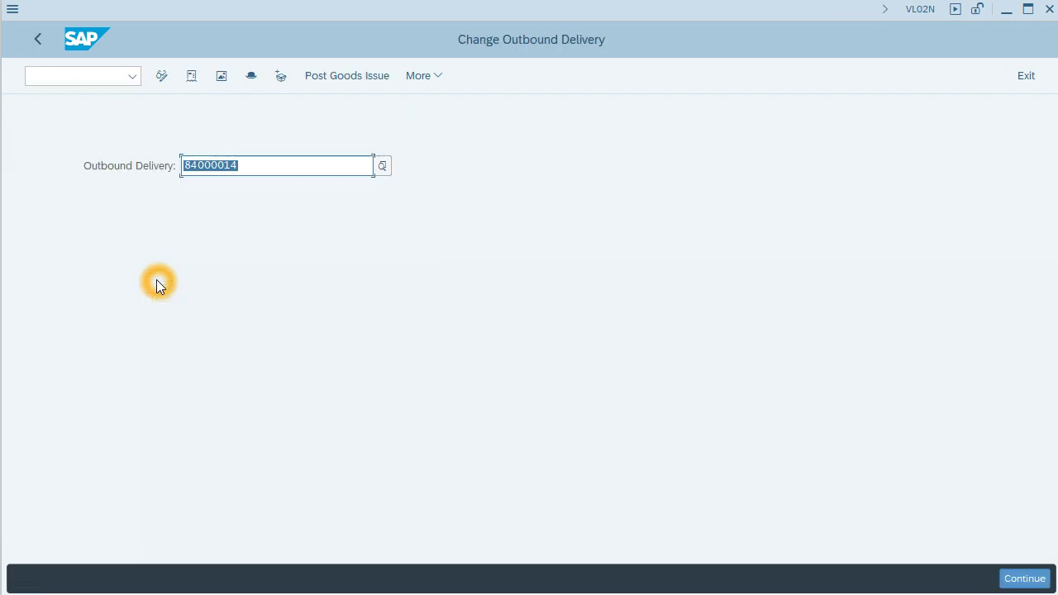
left_click(157, 265)
key("Return")
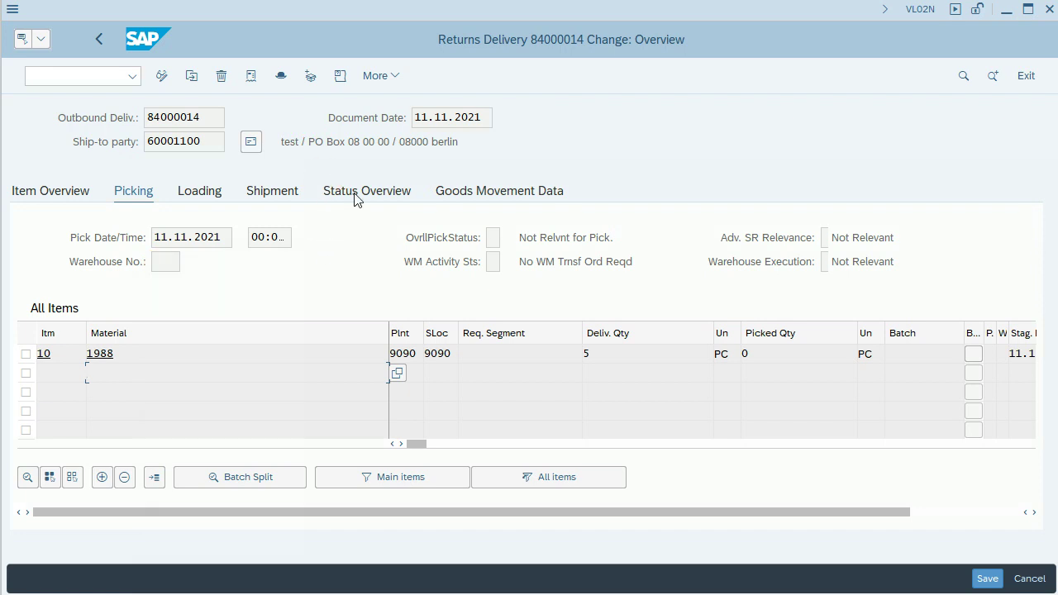
left_click(361, 195)
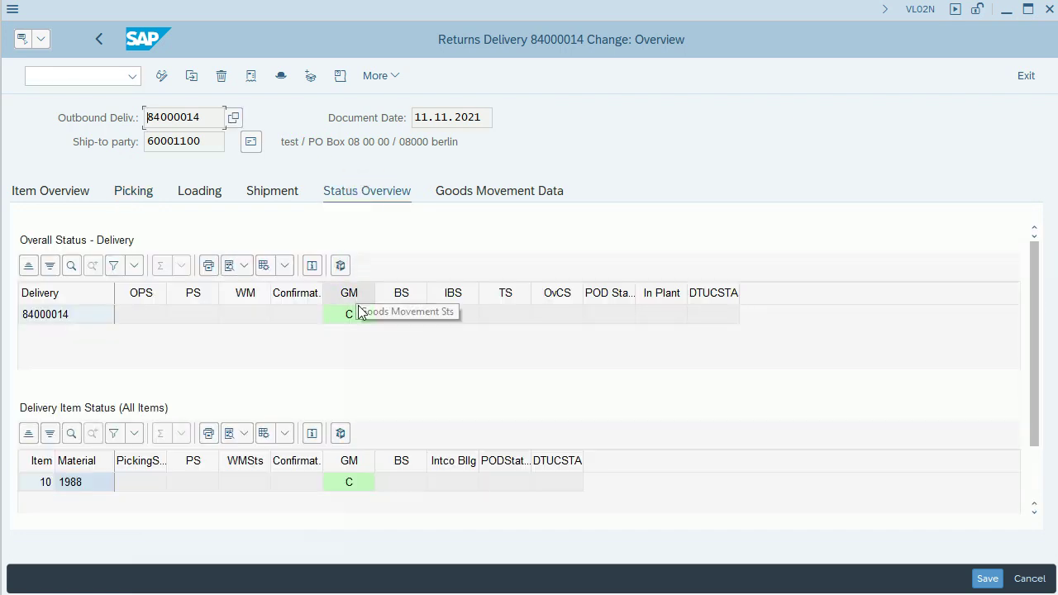
left_click(364, 324)
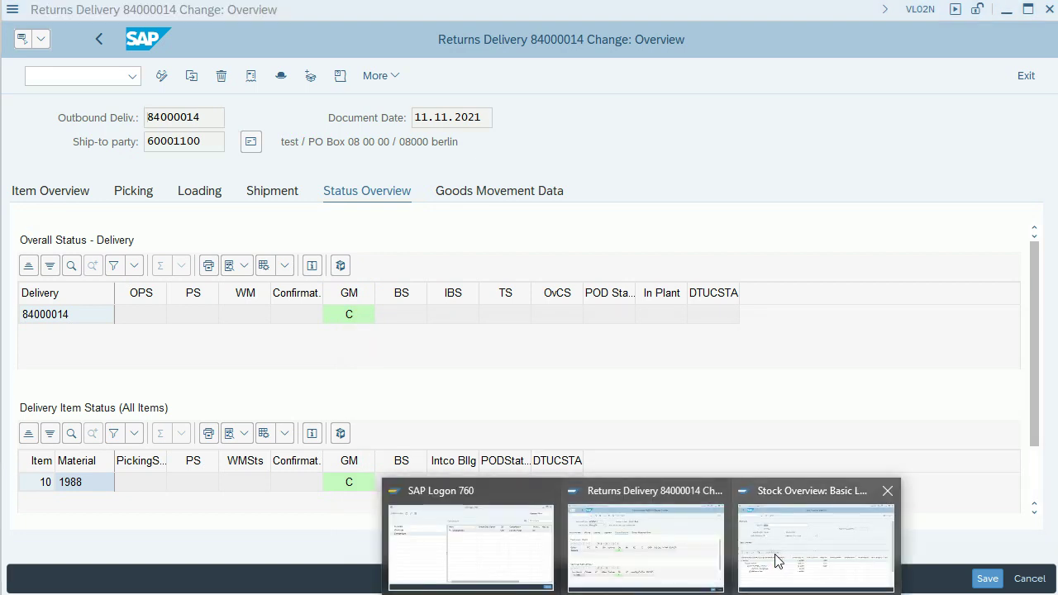
Refresh material 1988's stock overview, verify consignment 50 and unrestricted 529, then return to selection.
left_click(777, 561)
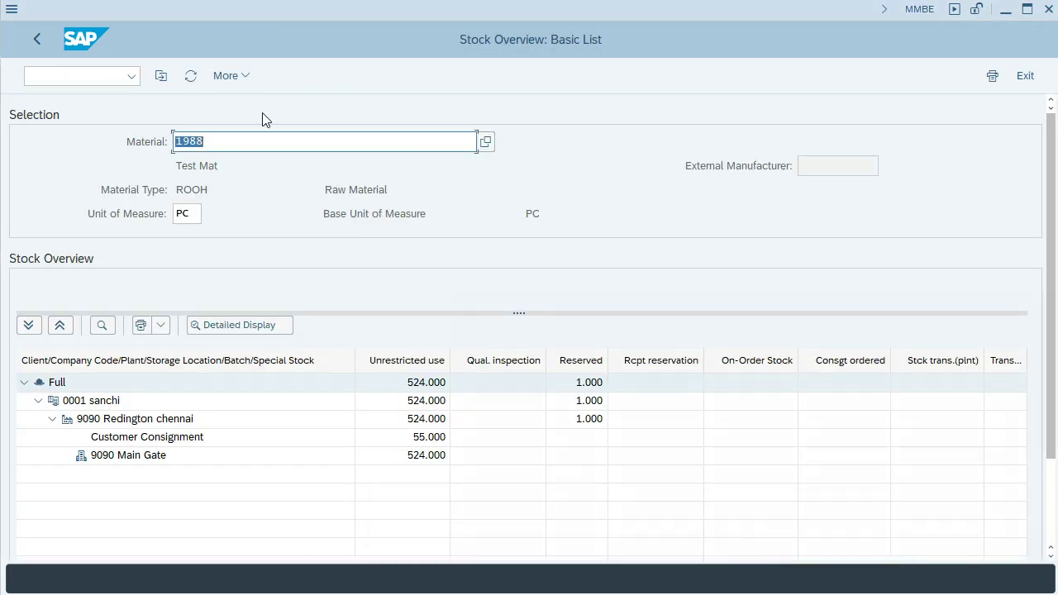
left_click(192, 77)
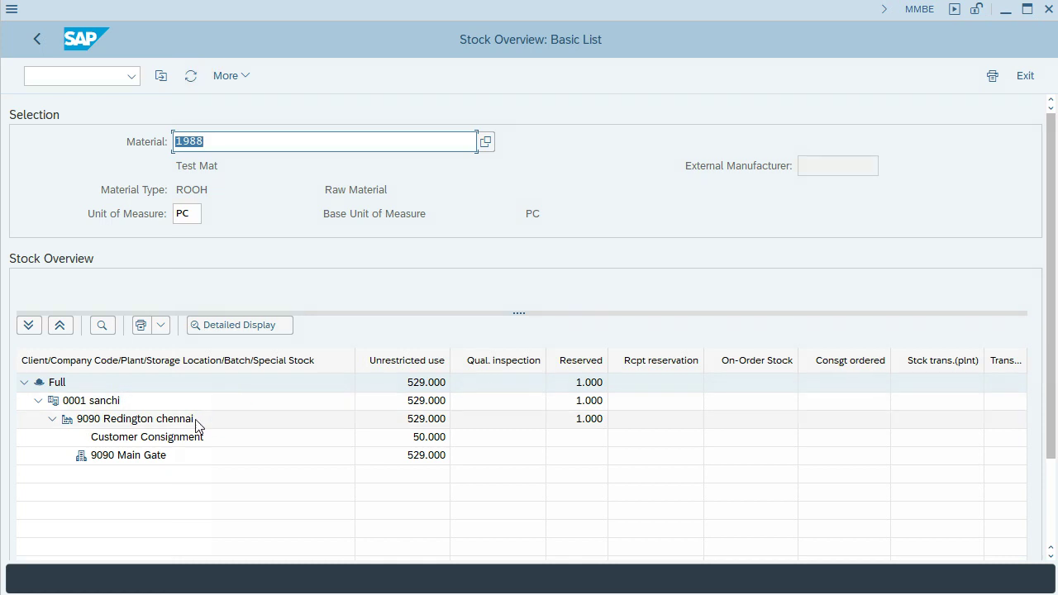
left_click(187, 441)
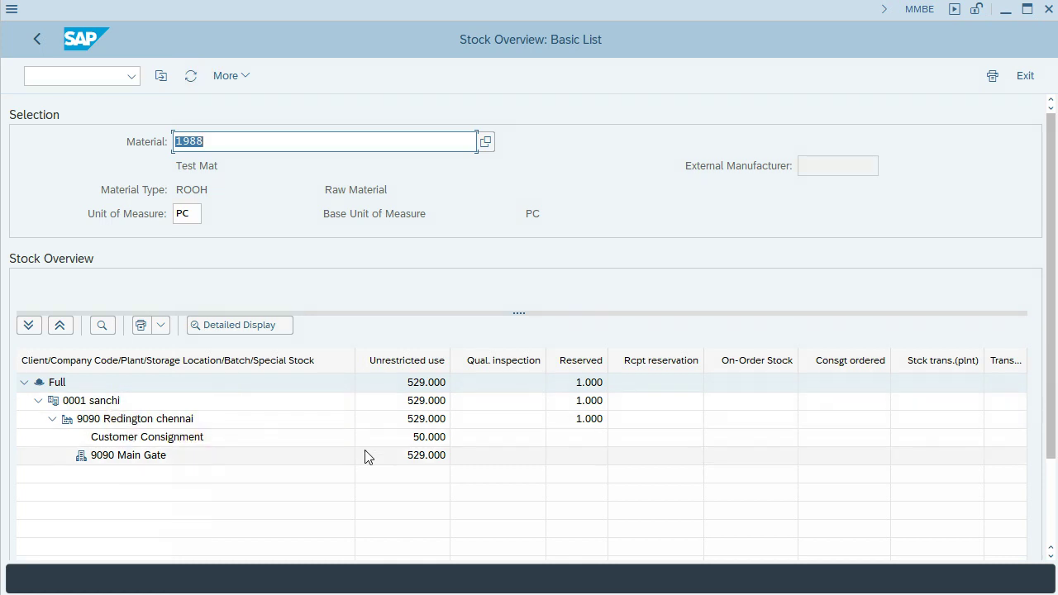
left_click(416, 426)
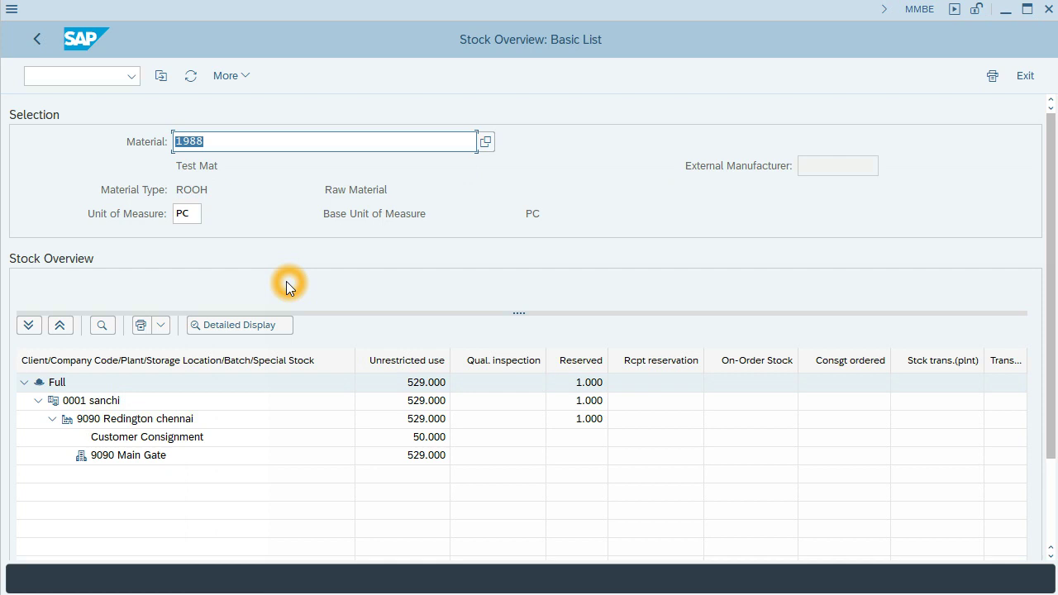
left_click(39, 42)
left_click(39, 41)
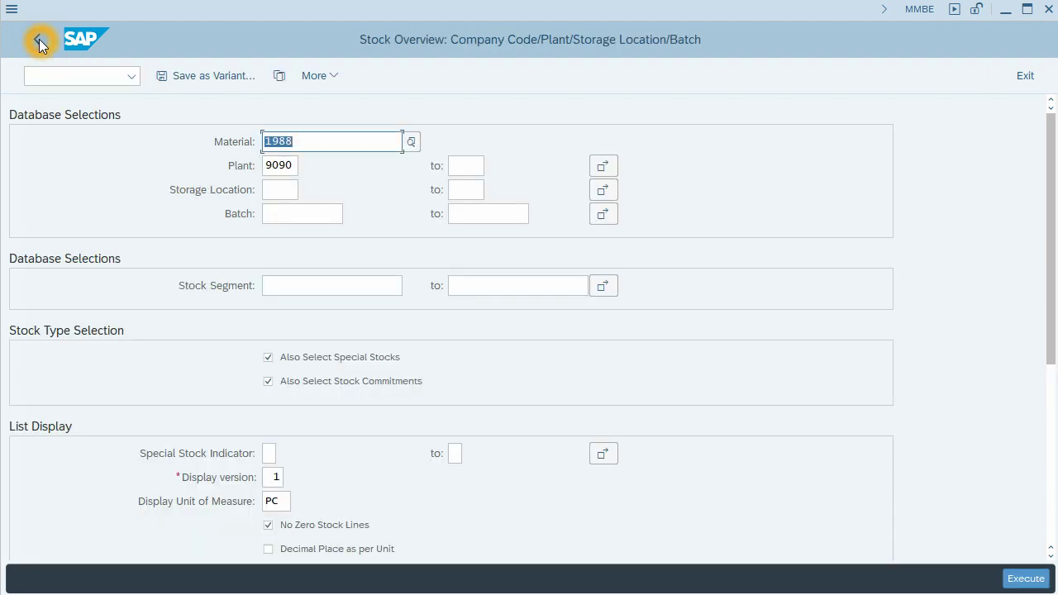
Start transaction MB51 from the command field history.
left_click(39, 41)
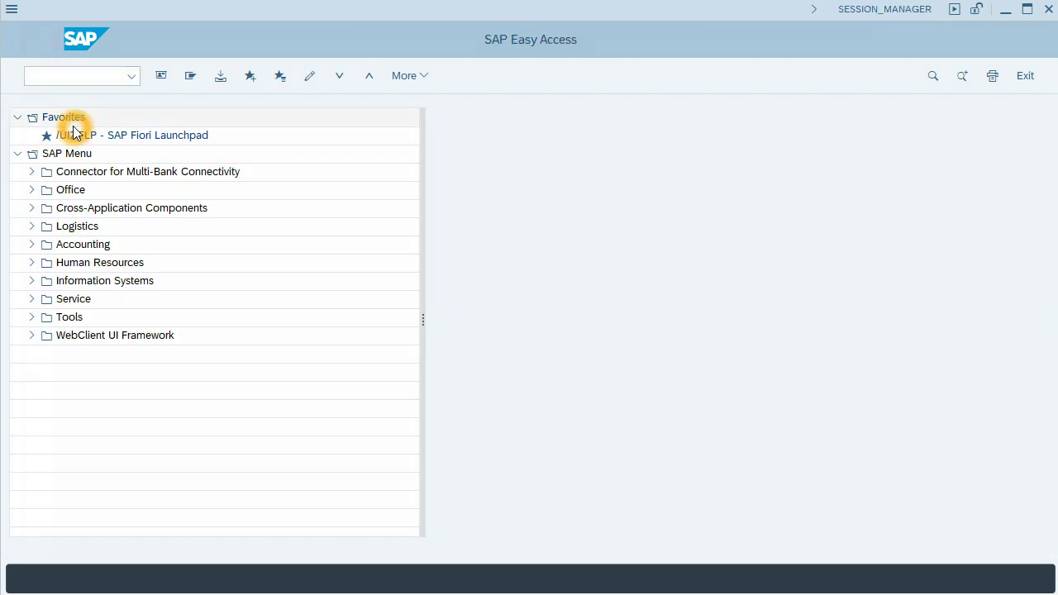
left_click(29, 227)
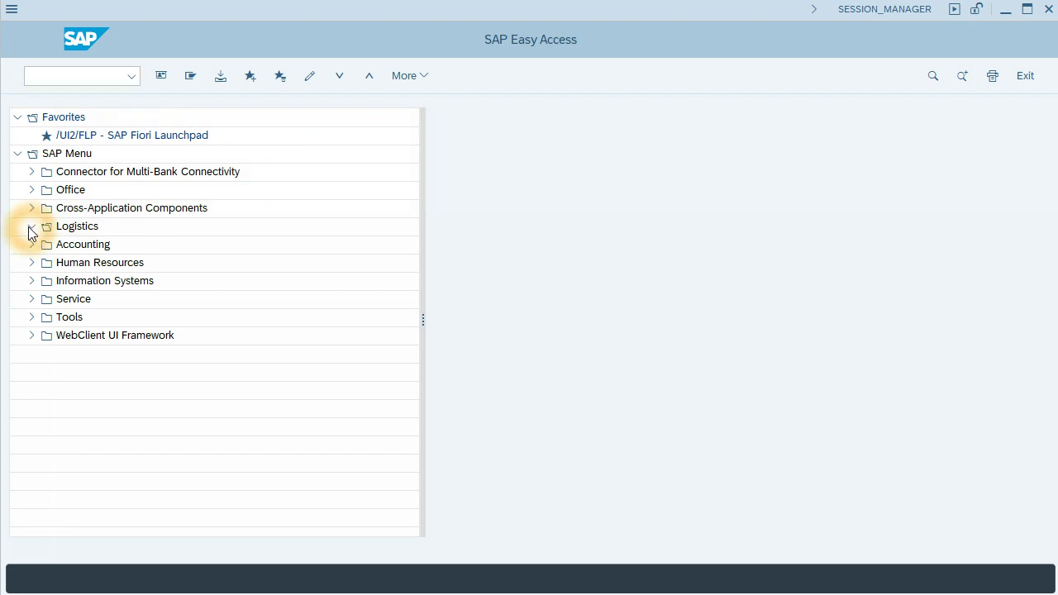
left_click(128, 77)
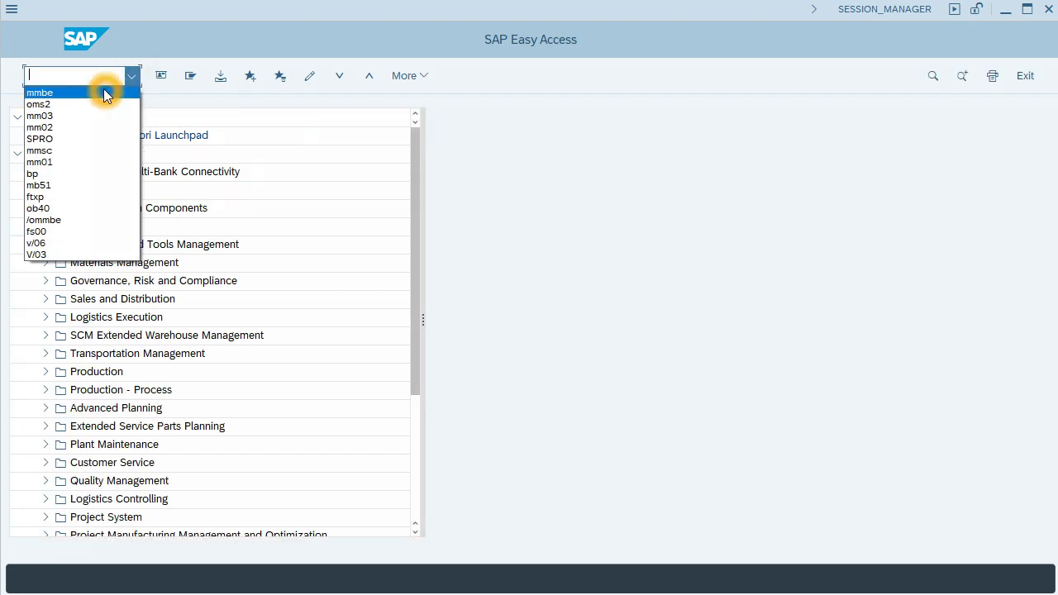
left_click(75, 186)
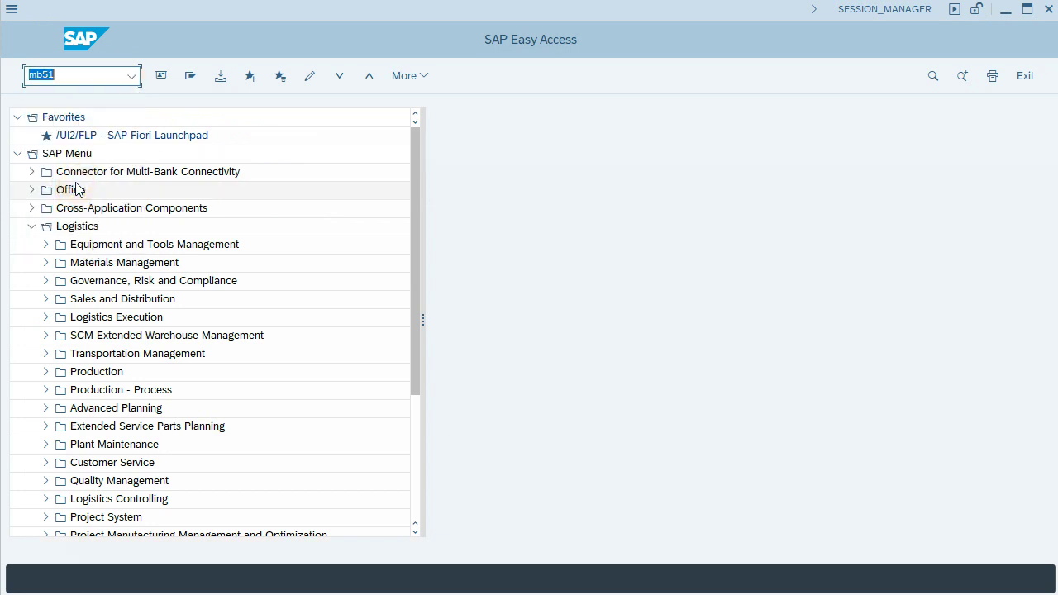
key("Return")
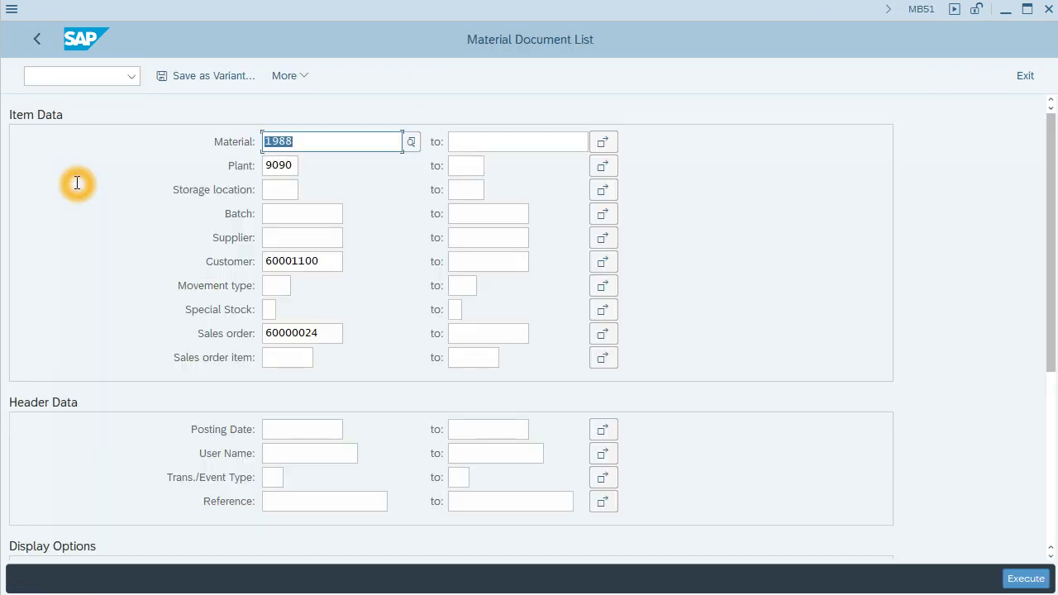
Run MB51 for material 1988, plant 9090, customer 60001100 with the sales order field cleared.
left_click(317, 334)
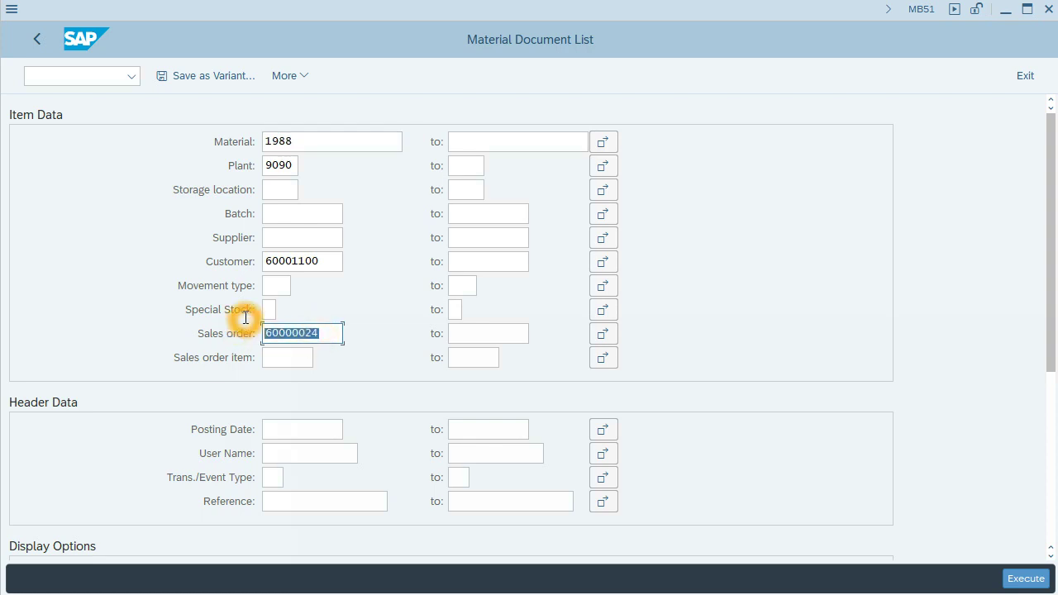
key("BackSpace")
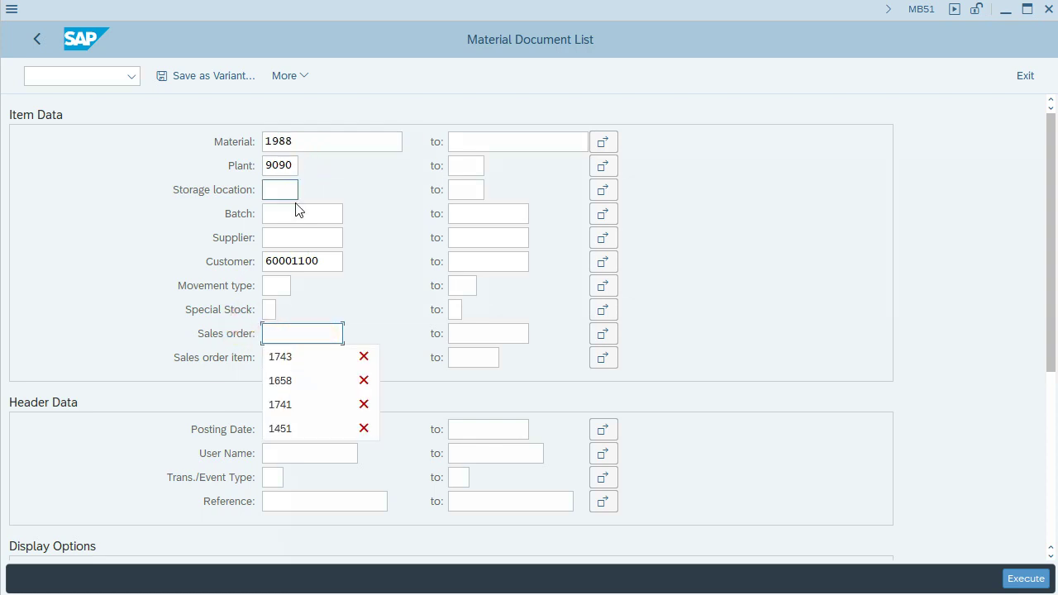
left_click(359, 311)
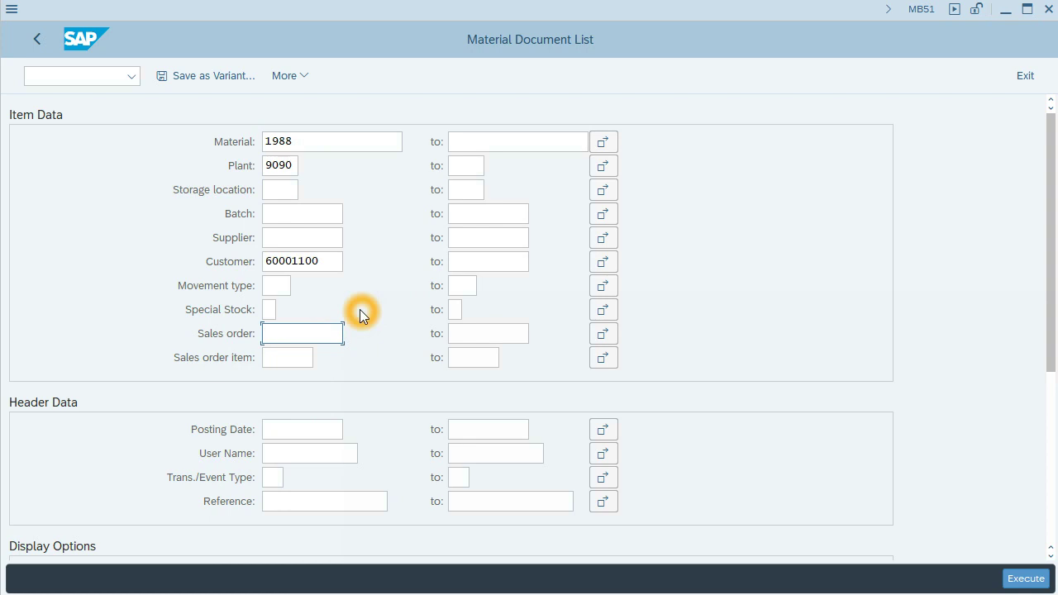
left_click(1013, 579)
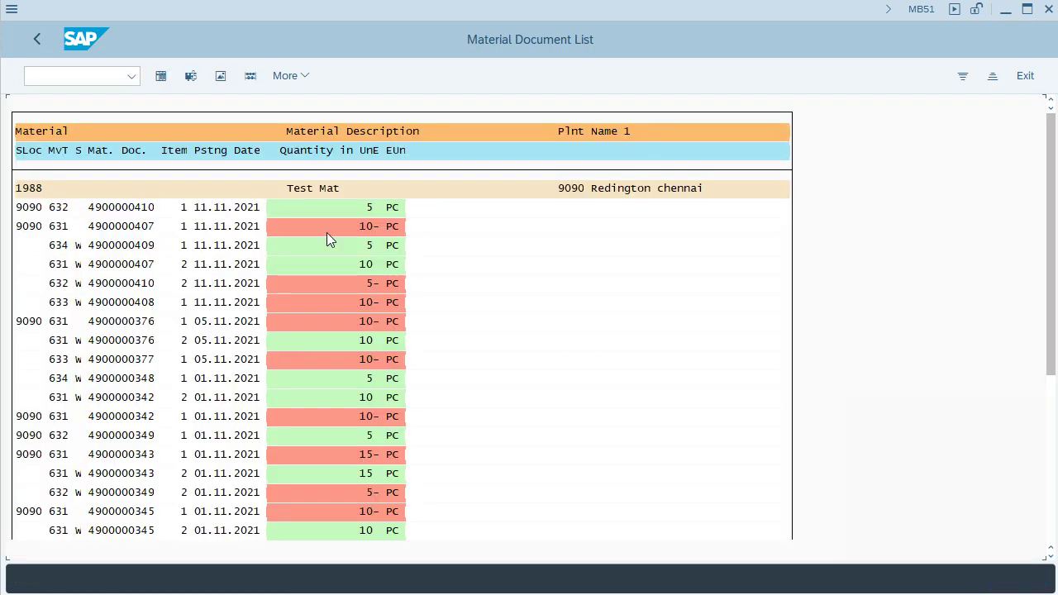
left_click(213, 208)
left_click(83, 209)
left_click(66, 209)
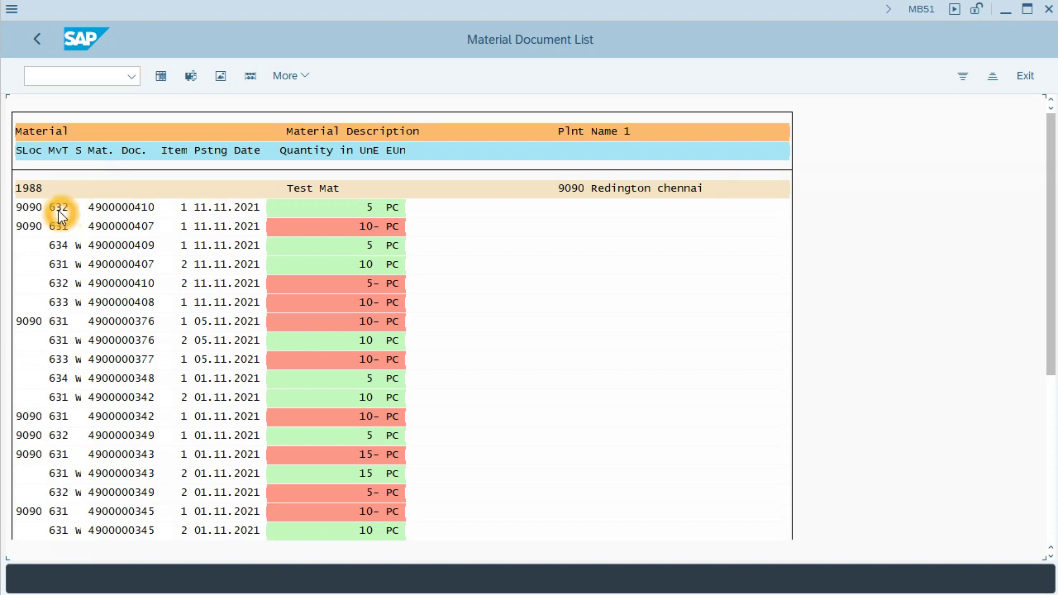
left_click(58, 210)
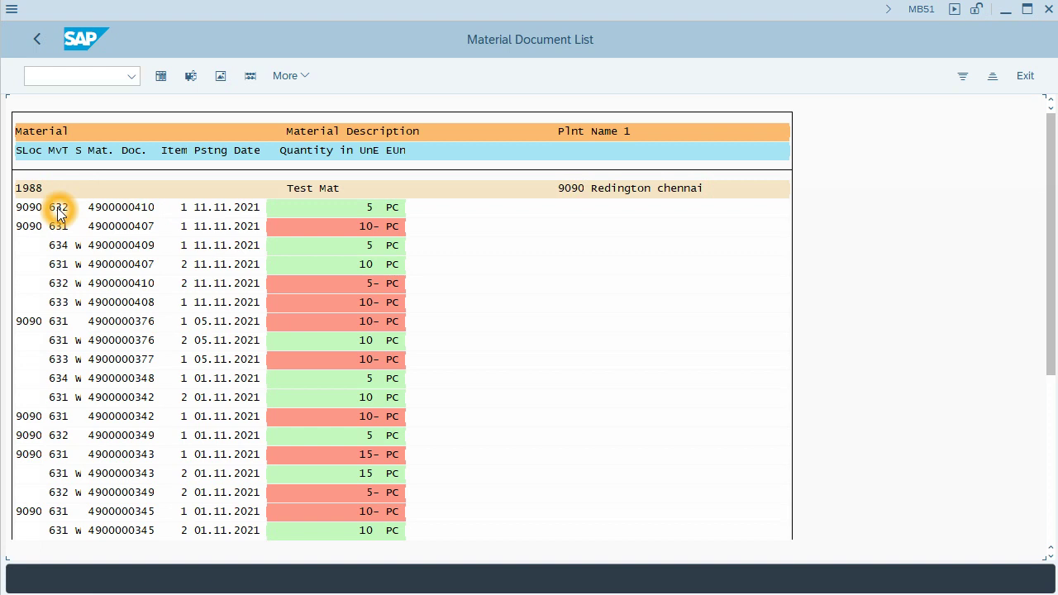
left_click(51, 231)
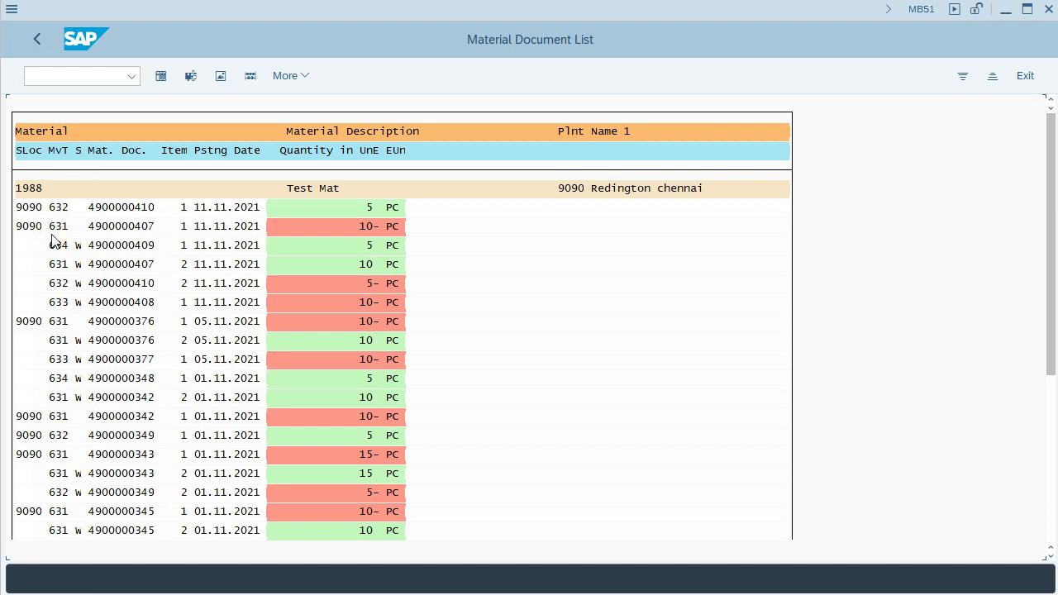
left_click(55, 252)
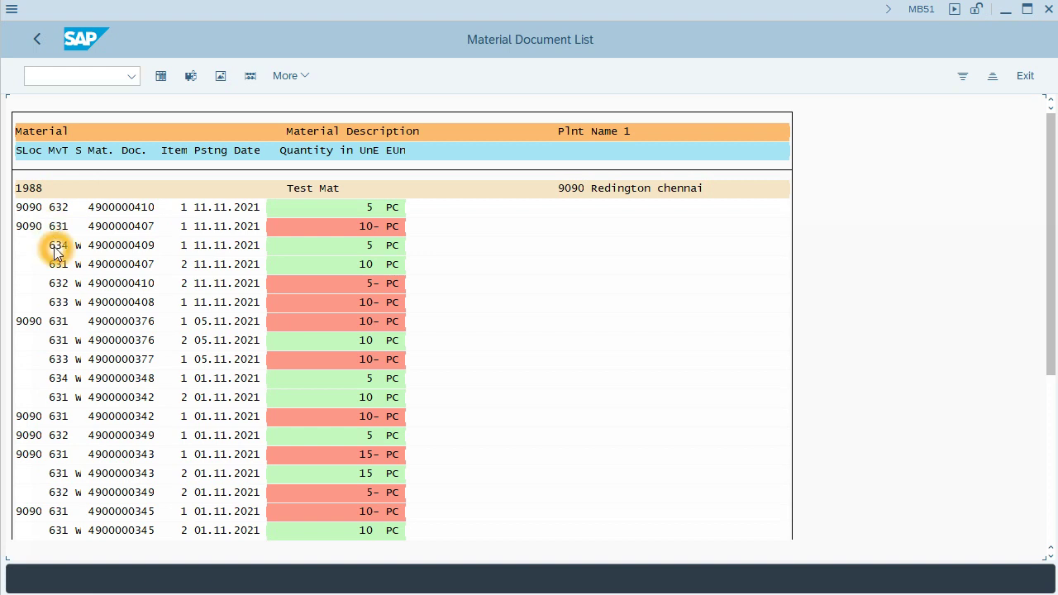
left_click(58, 268)
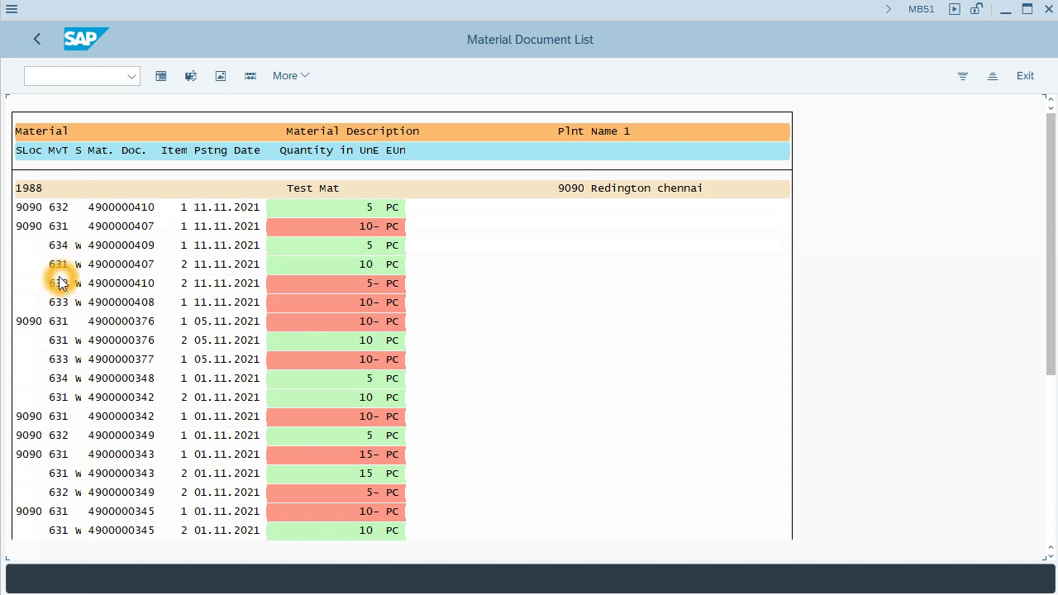
left_click(59, 285)
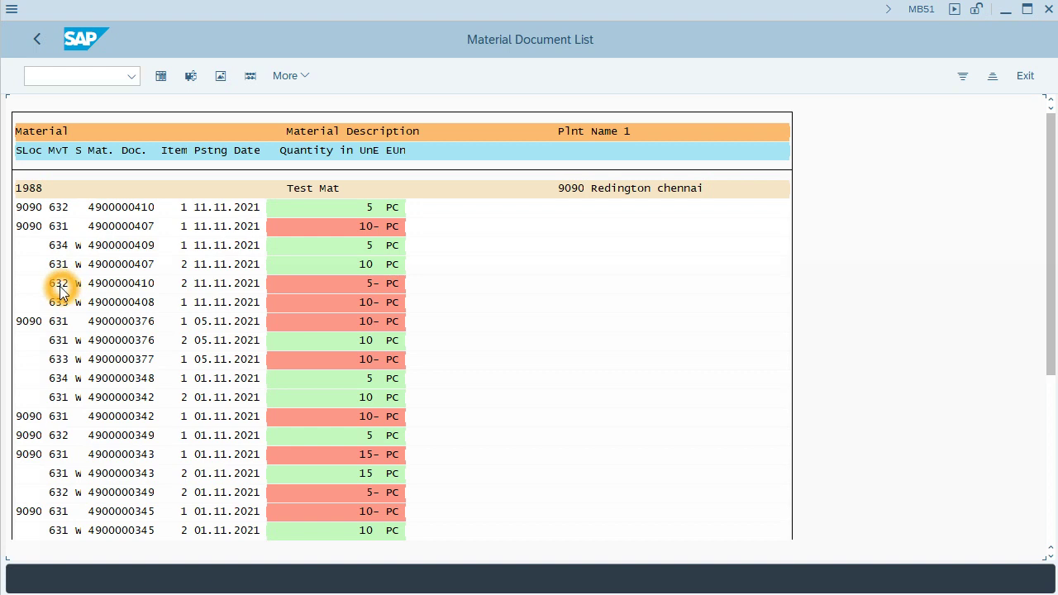
left_click(61, 304)
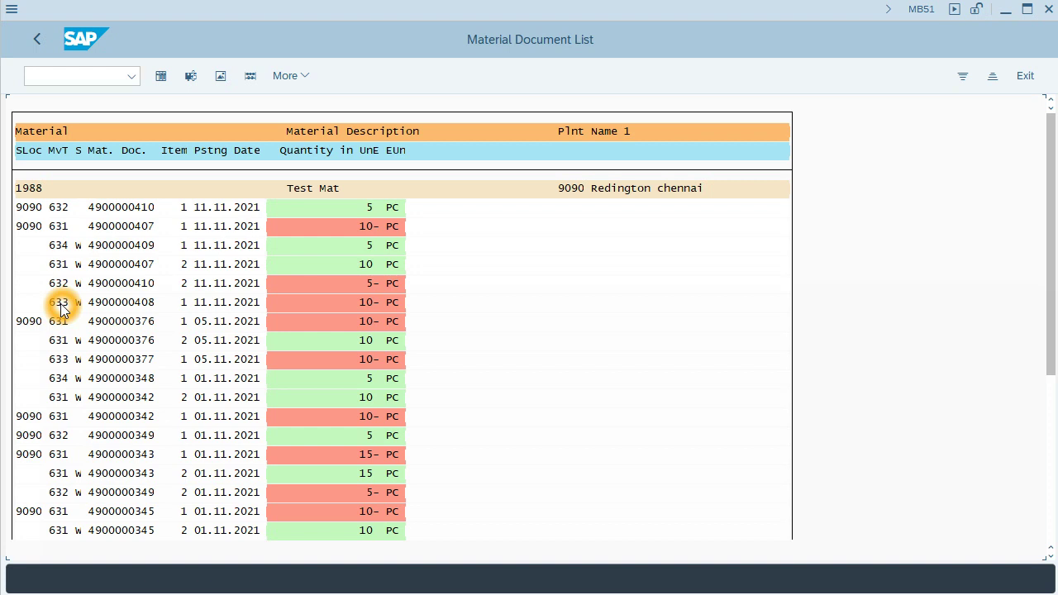
left_click(103, 305)
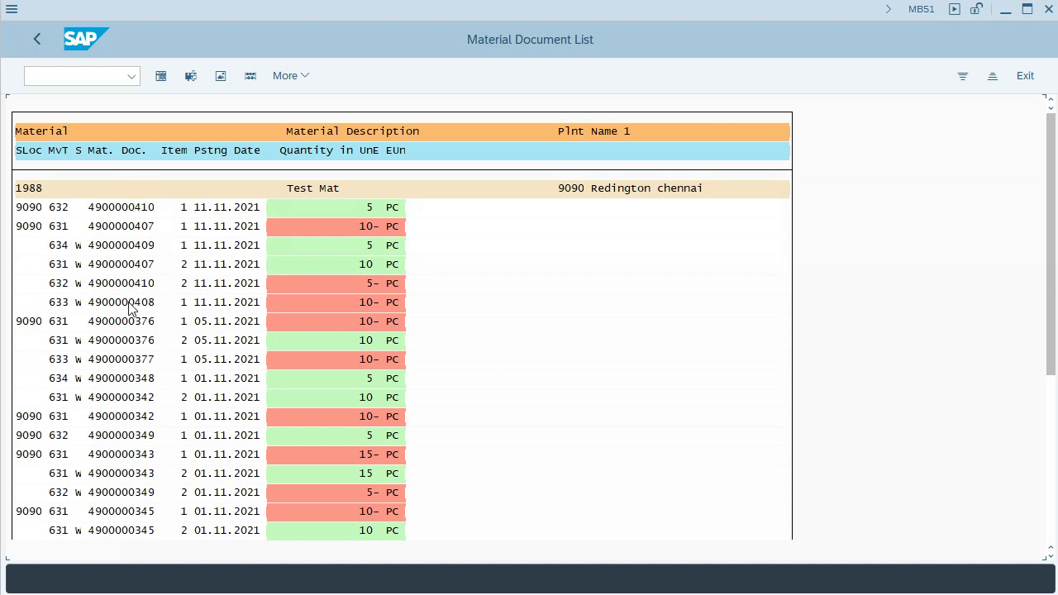
left_click(127, 306)
left_click(155, 304)
left_click(145, 306)
left_click(252, 79)
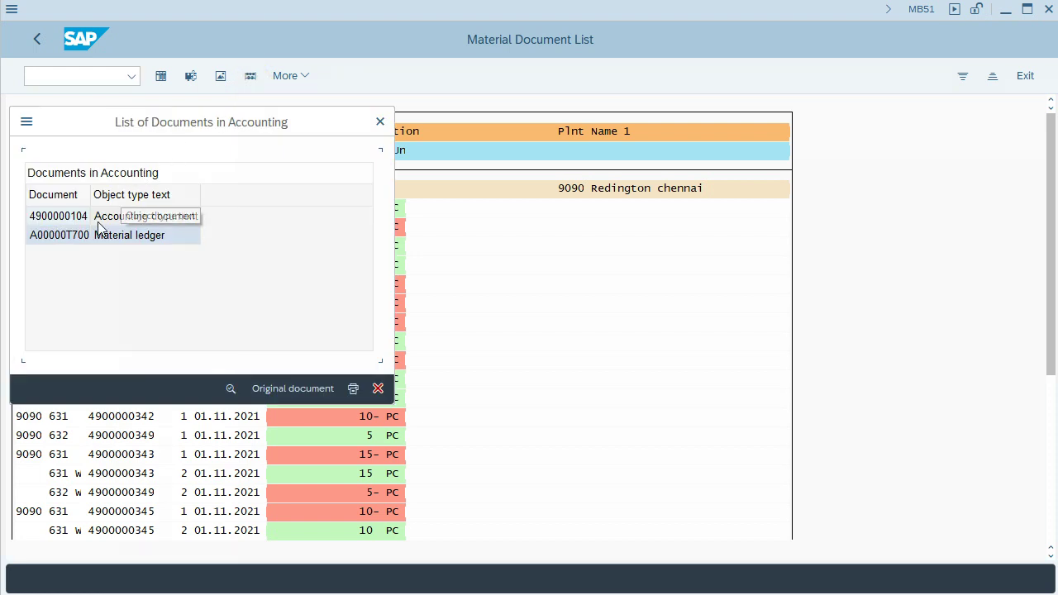
left_click(154, 219)
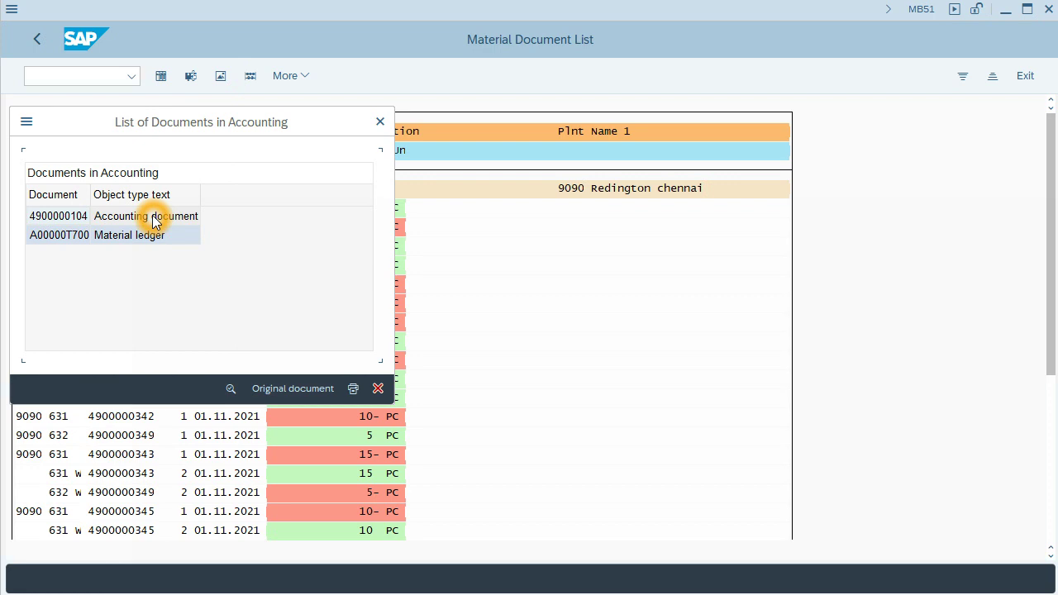
double_click(151, 217)
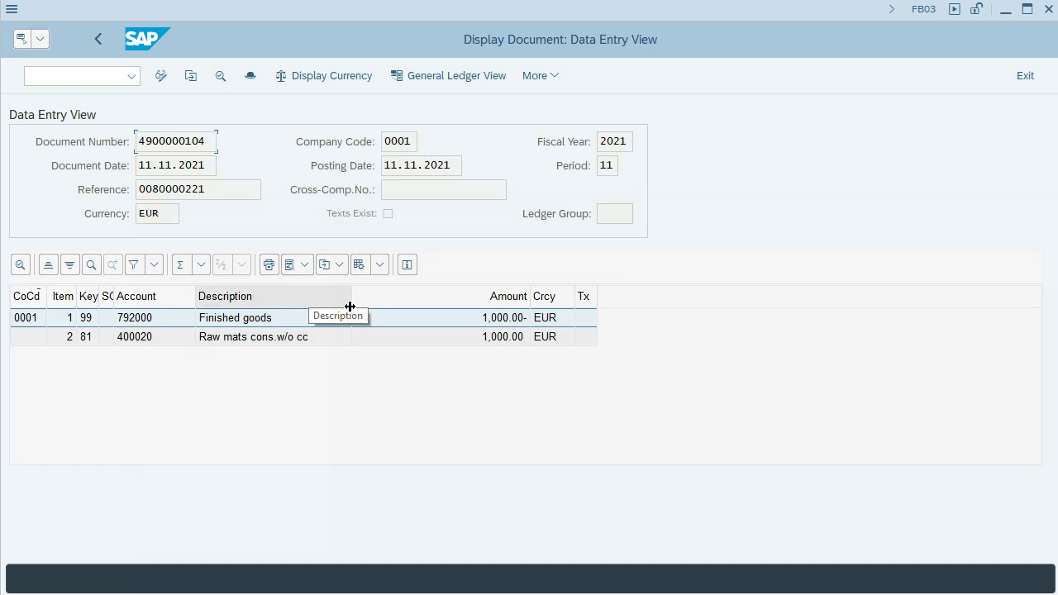
left_click(100, 40)
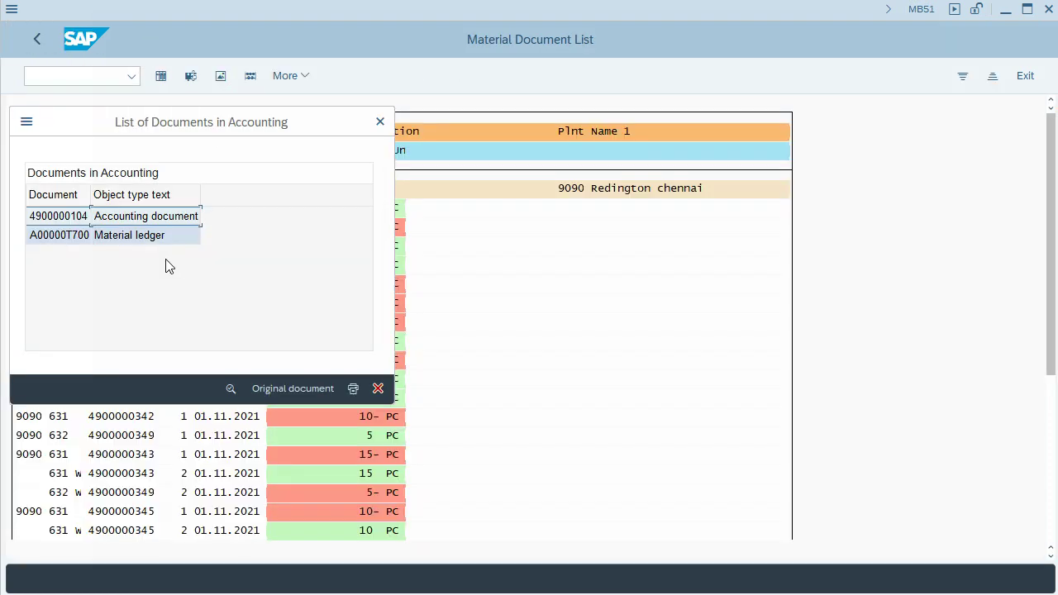
left_click(156, 235)
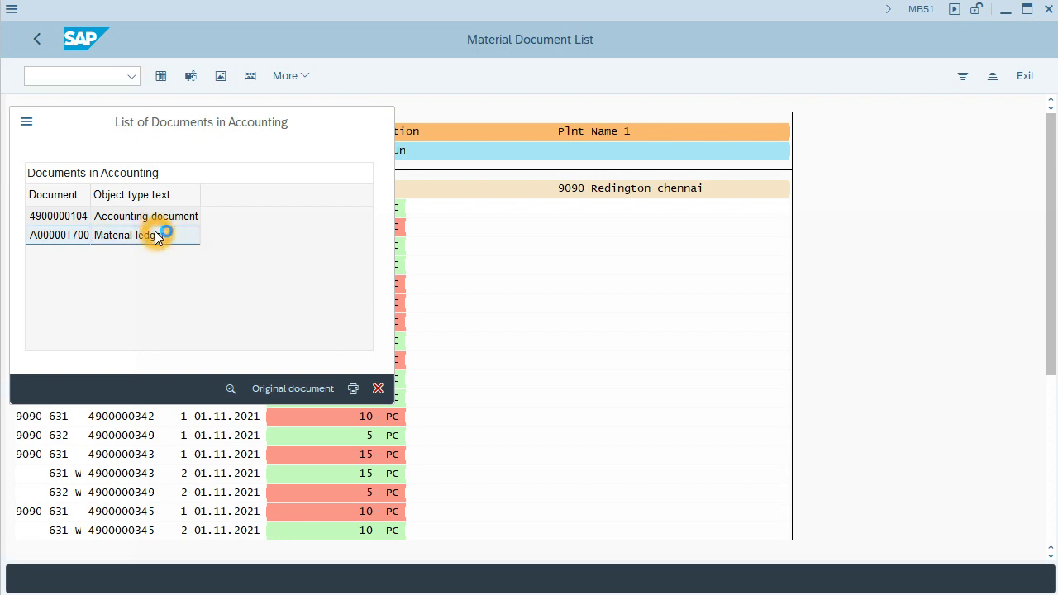
double_click(156, 235)
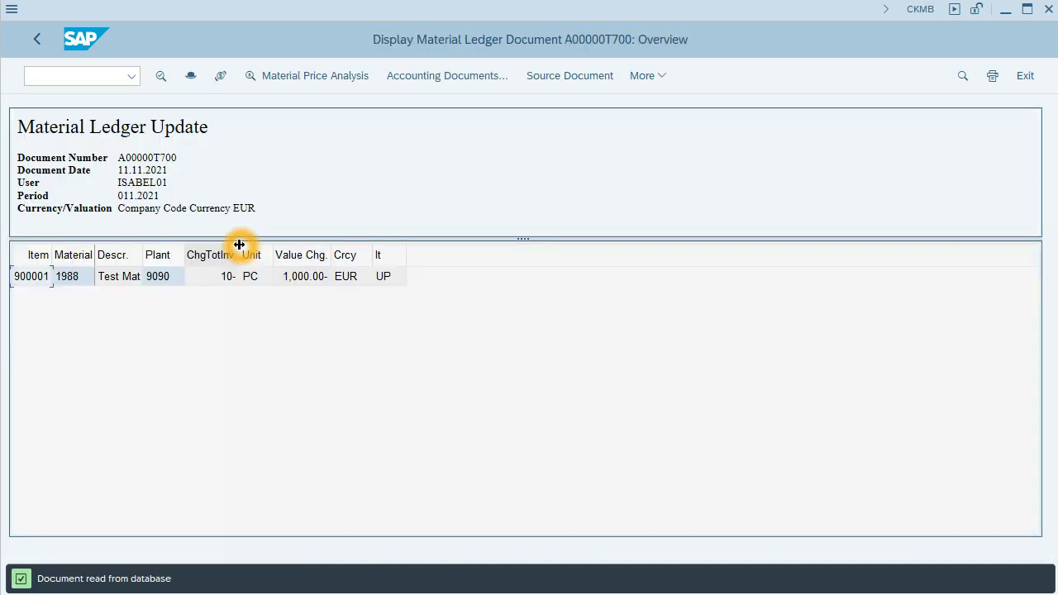
left_click(37, 35)
left_click(41, 38)
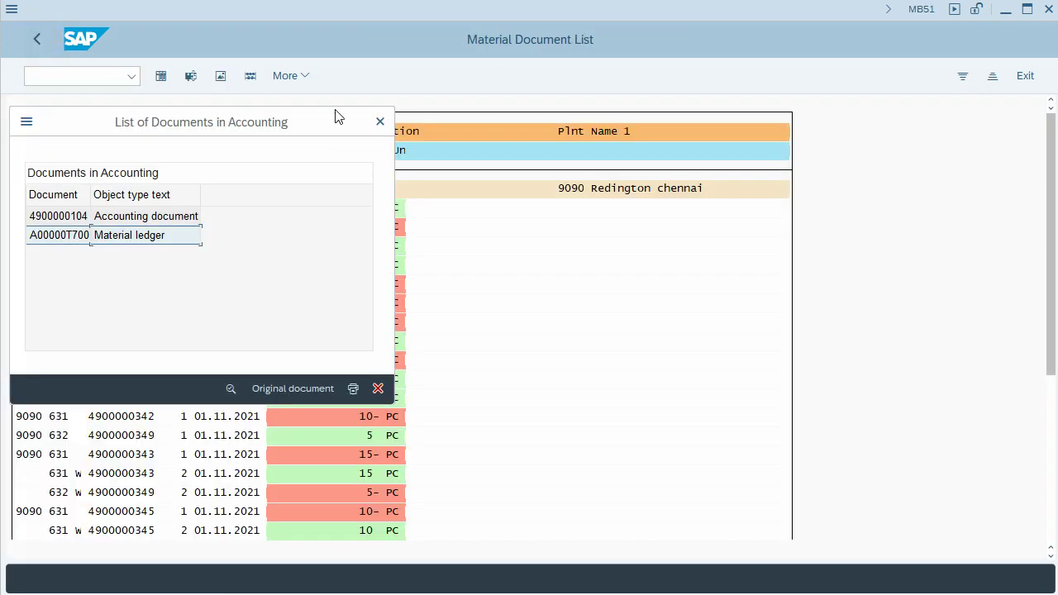
left_click(380, 122)
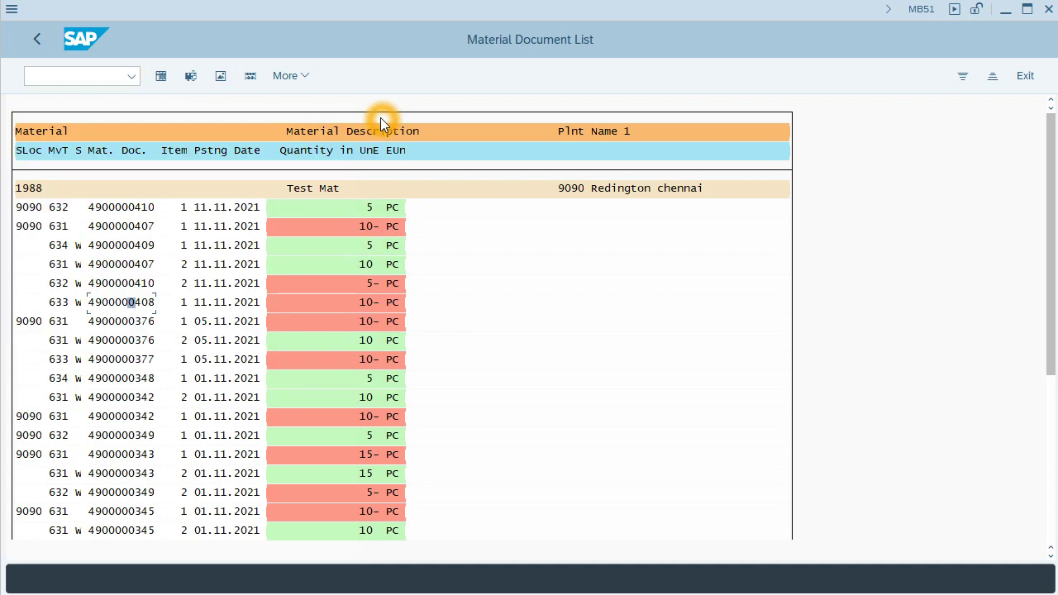
left_click(133, 284)
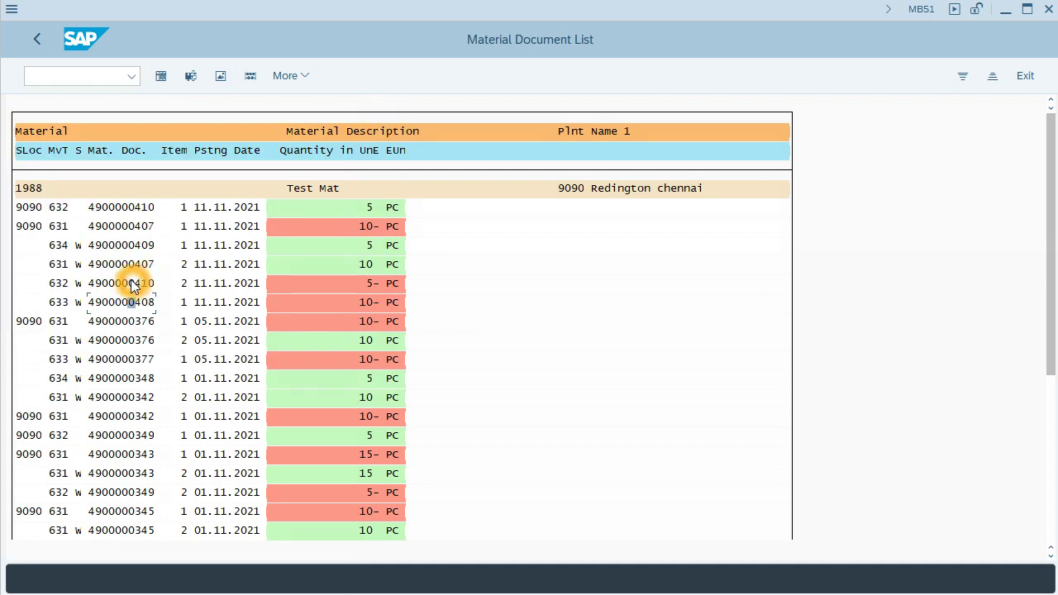
left_click(132, 283)
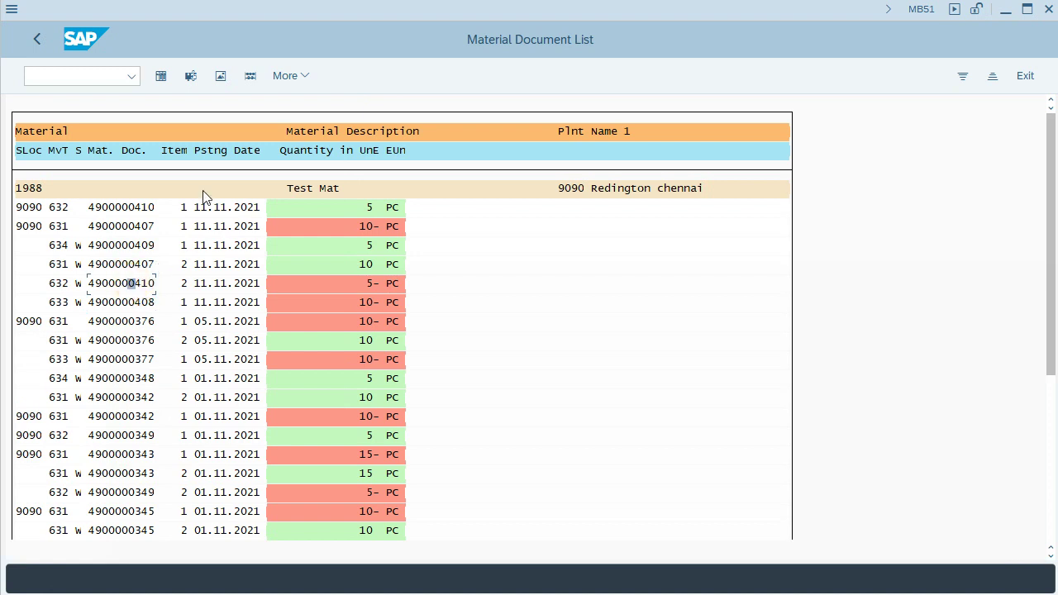
left_click(252, 75)
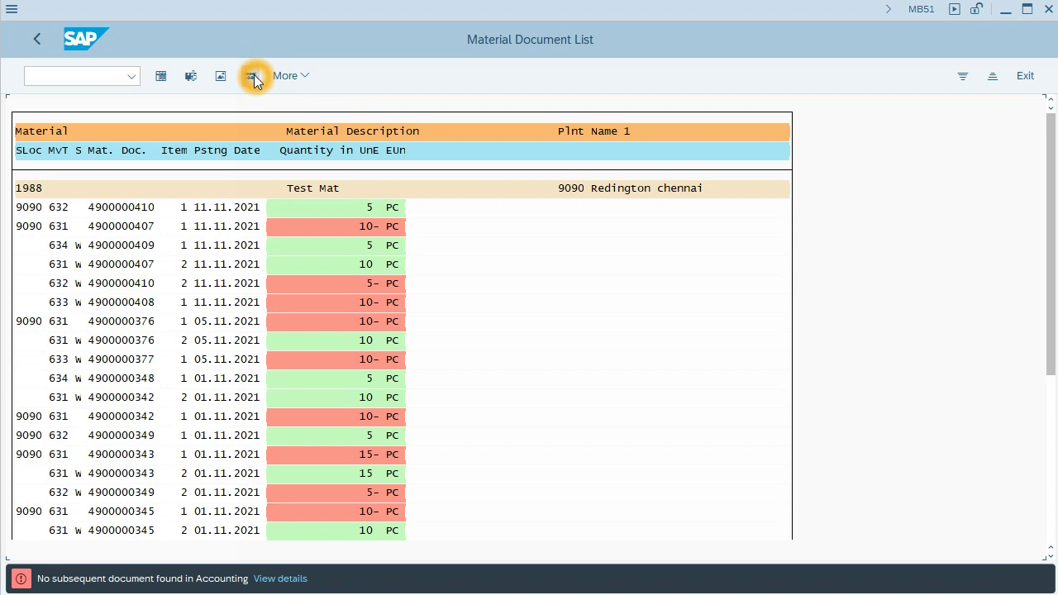
left_click(171, 584)
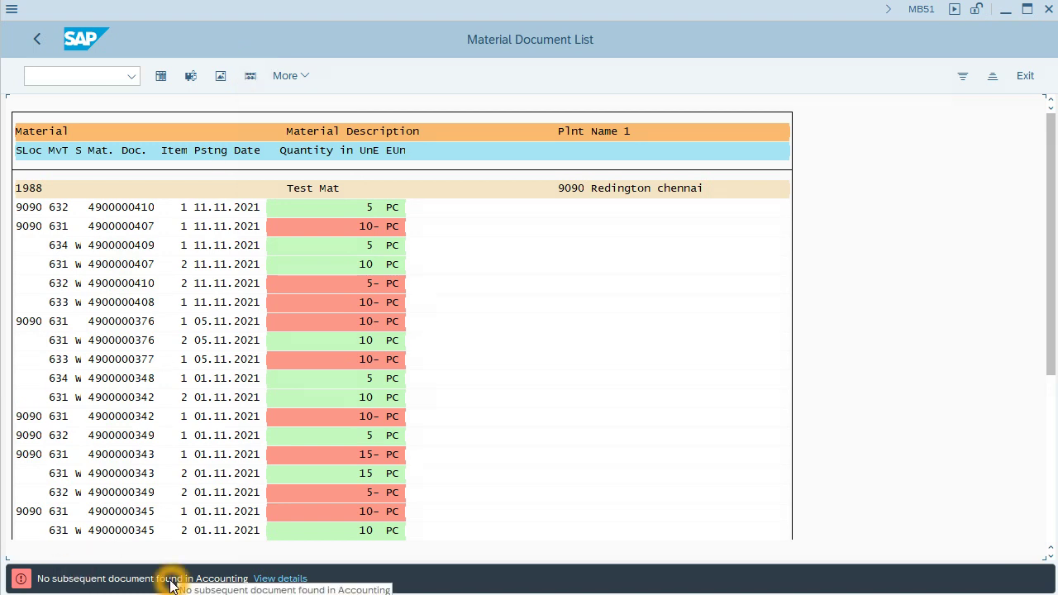
left_click(128, 265)
left_click(128, 265)
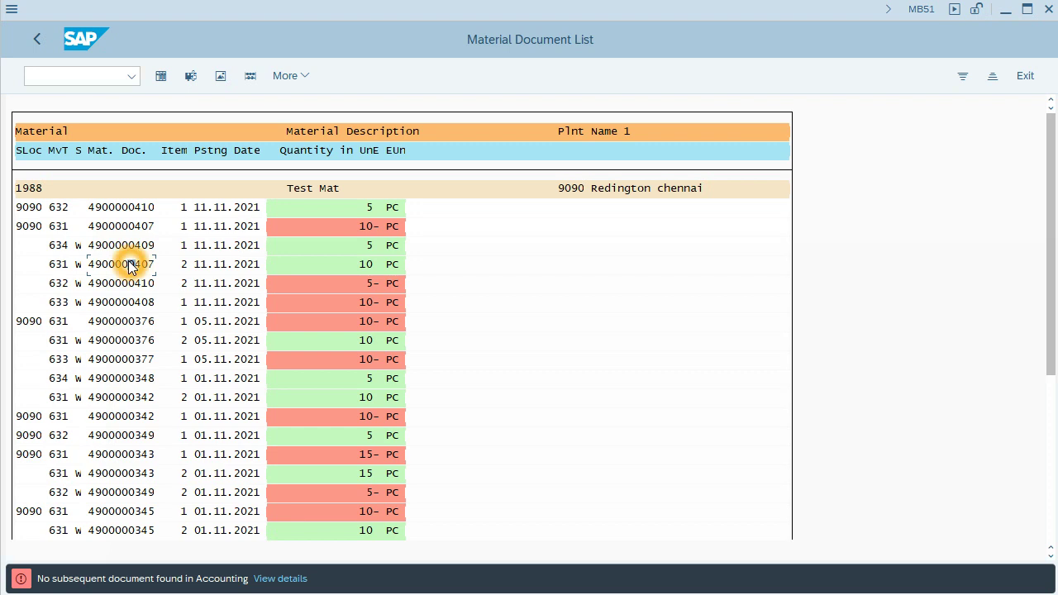
left_click(251, 76)
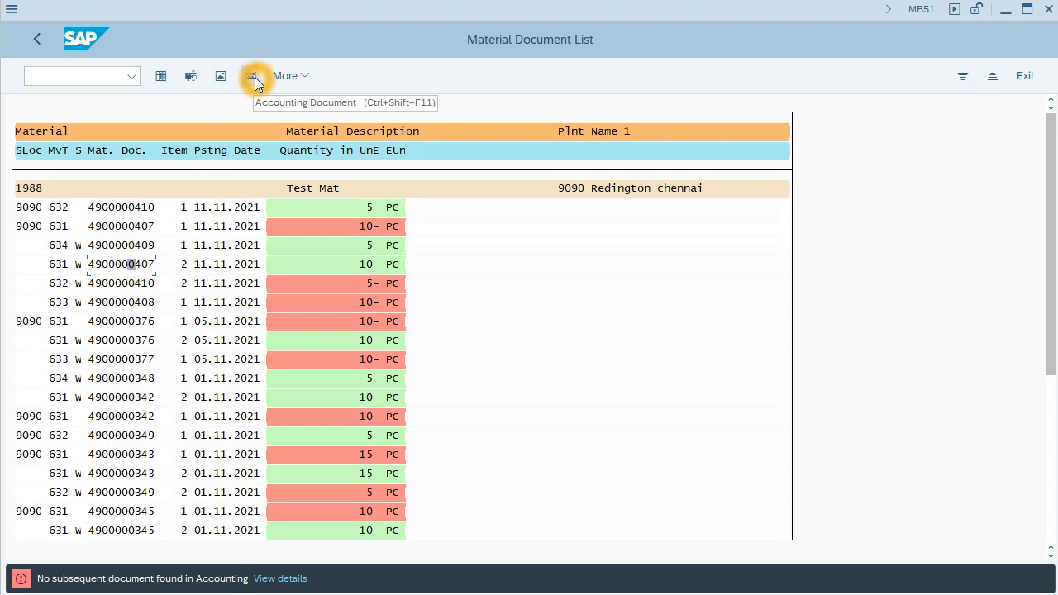
left_click(252, 76)
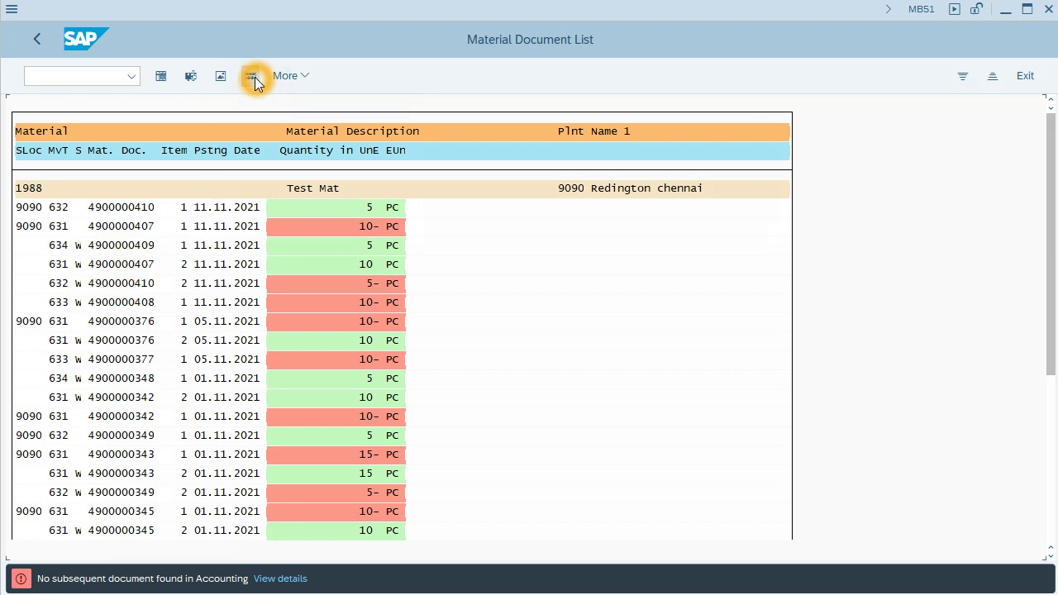